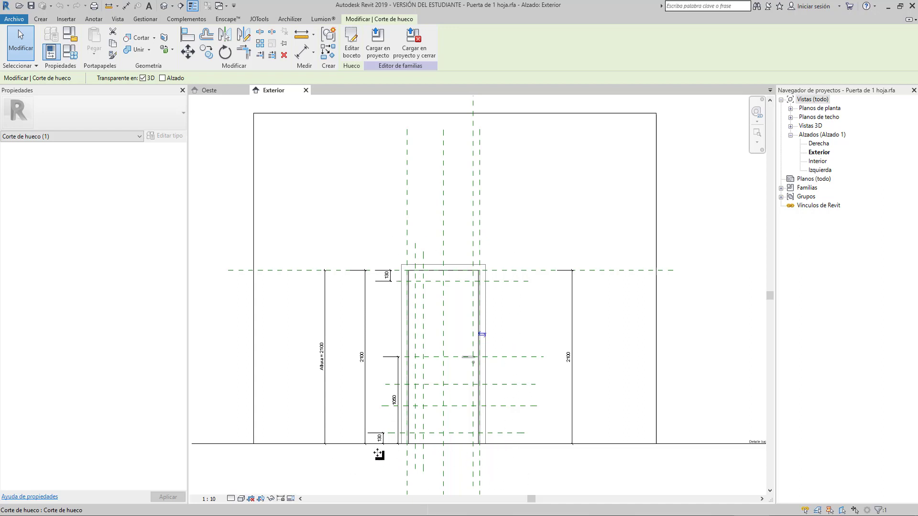
# Open the boundary sketch of the door family's opening cut for inspection
pyautogui.click(351, 45)
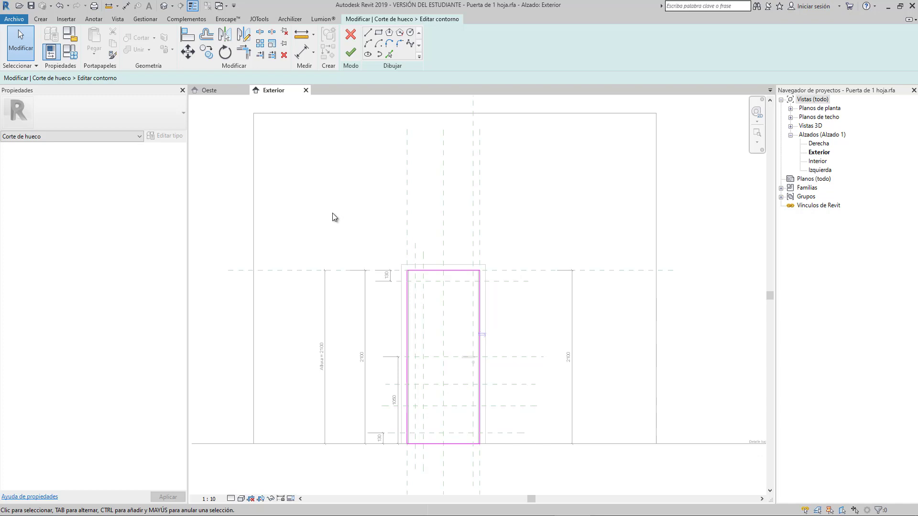
# Set the base offset of the wall in the project's Oeste elevation to -10 cm
pyautogui.click(216, 91)
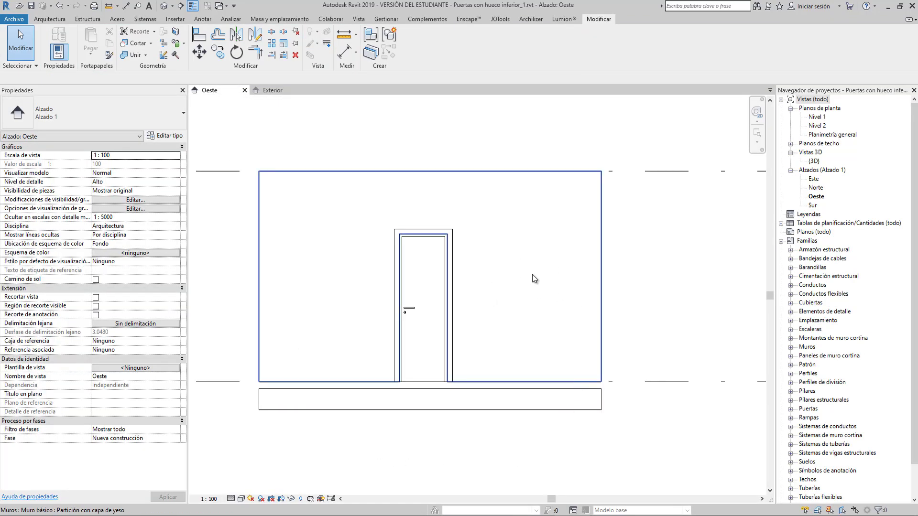
pyautogui.click(324, 342)
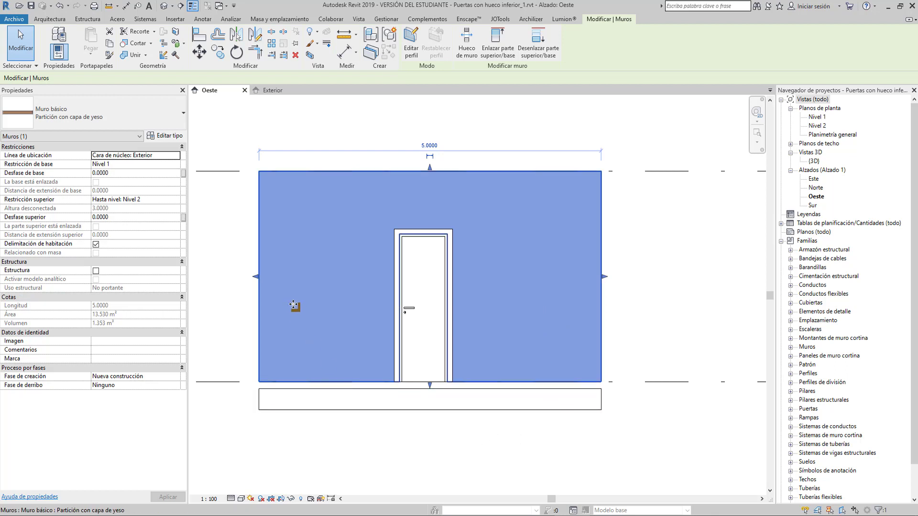
pyautogui.click(127, 173)
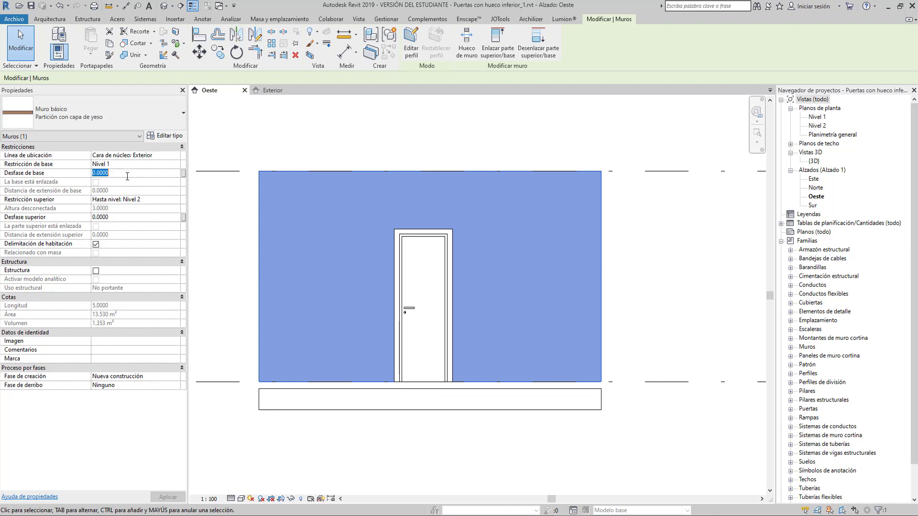
pyautogui.write('-10cm')
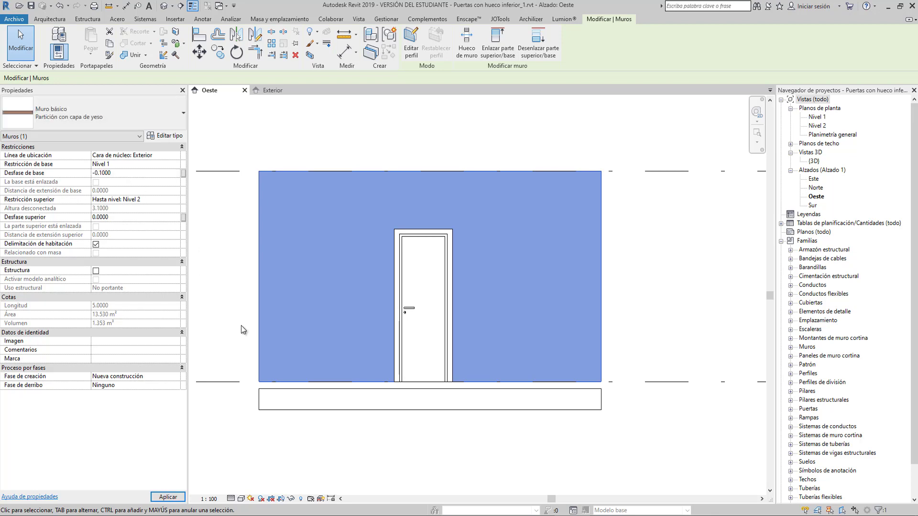
pyautogui.click(292, 441)
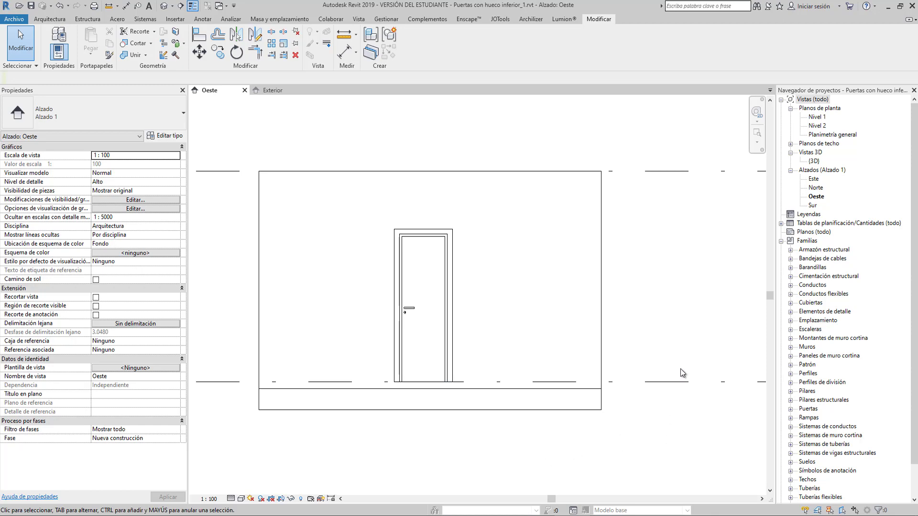
# Temporarily isolate the wall in the {3D} view and examine the lower edge of its door opening
pyautogui.doubleClick(813, 161)
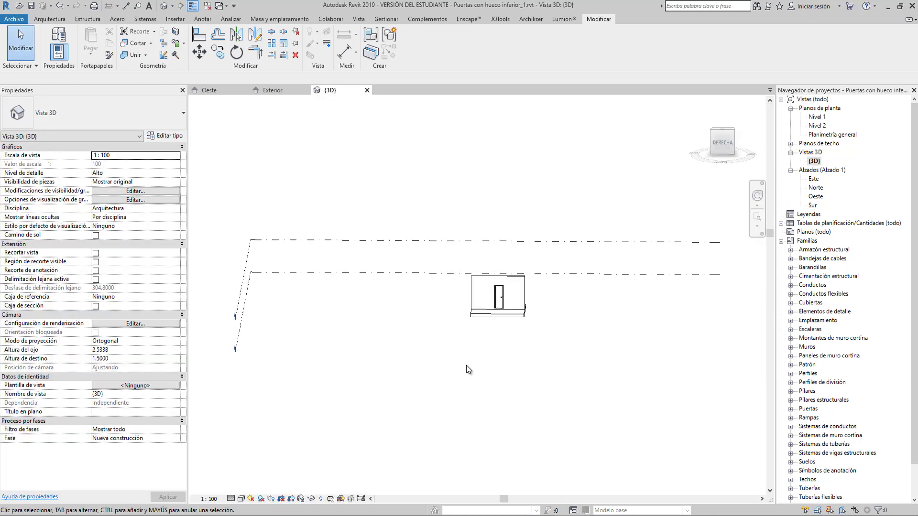
pyautogui.keyDown('shift'); pyautogui.moveTo(466, 365); pyautogui.dragTo(527, 395, button='middle'); pyautogui.keyUp('shift')
pyautogui.scroll(5, 487, 297)
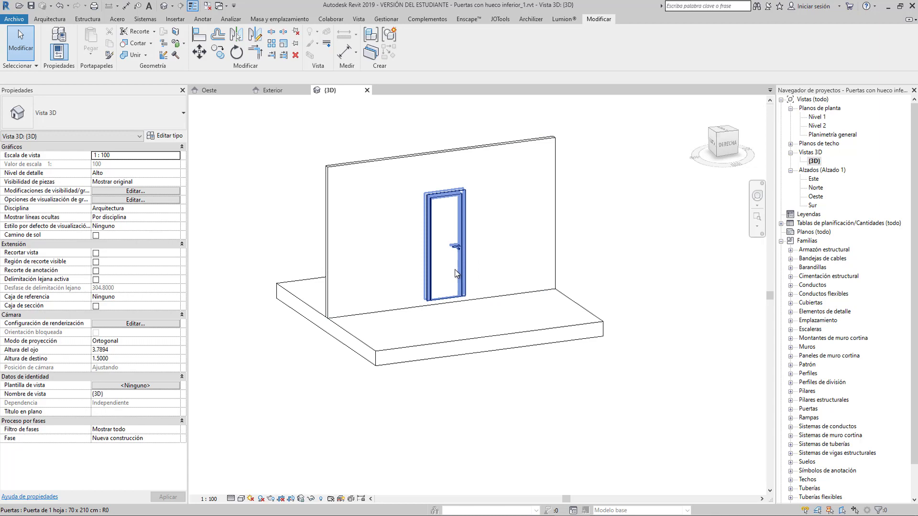
pyautogui.click(396, 275)
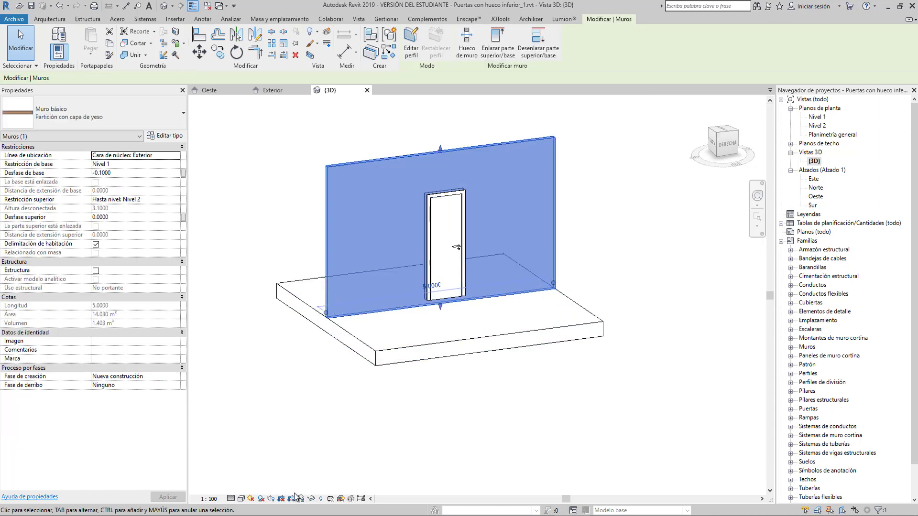
pyautogui.click(311, 499)
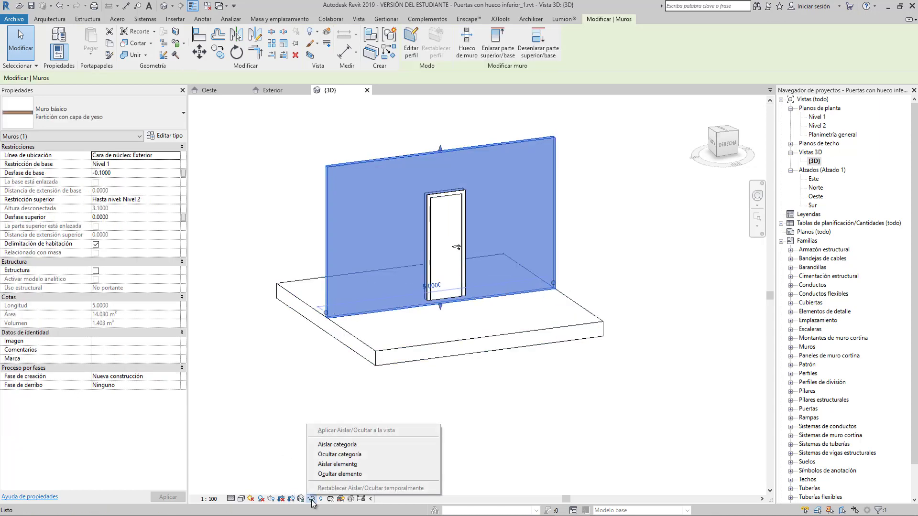
pyautogui.click(321, 473)
pyautogui.click(341, 438)
pyautogui.scroll(5, 459, 315)
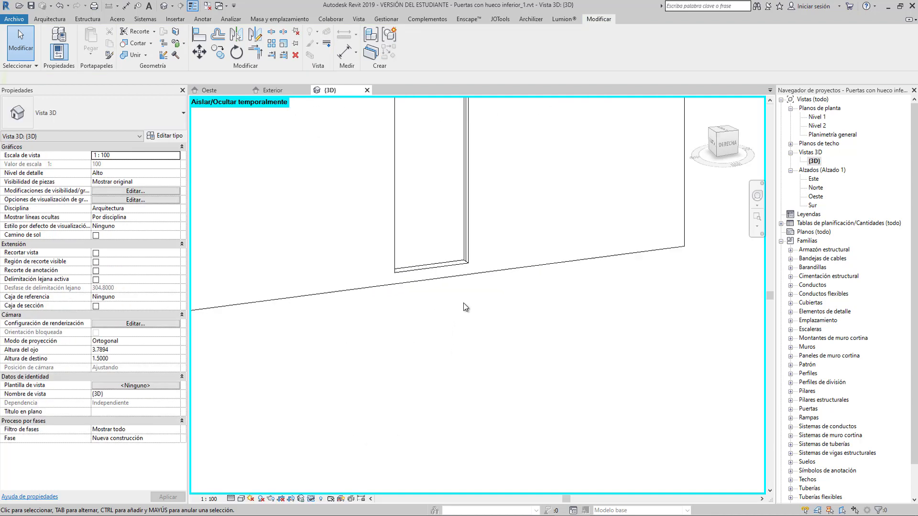
pyautogui.scroll(1, 463, 306)
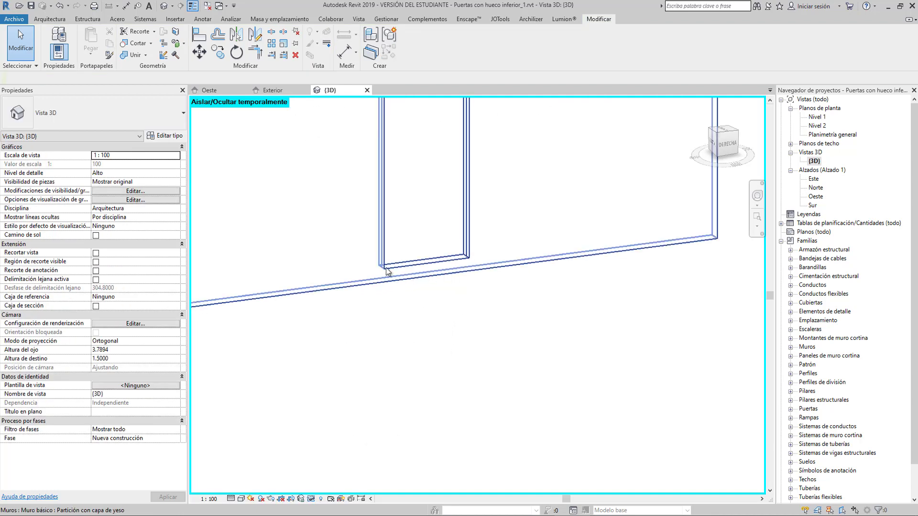
pyautogui.scroll(-2, 440, 334)
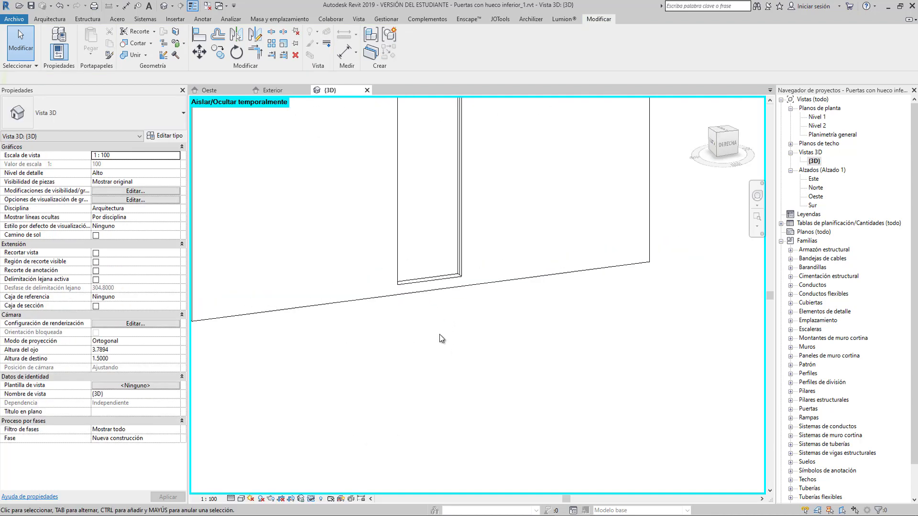
pyautogui.scroll(-2, 440, 334)
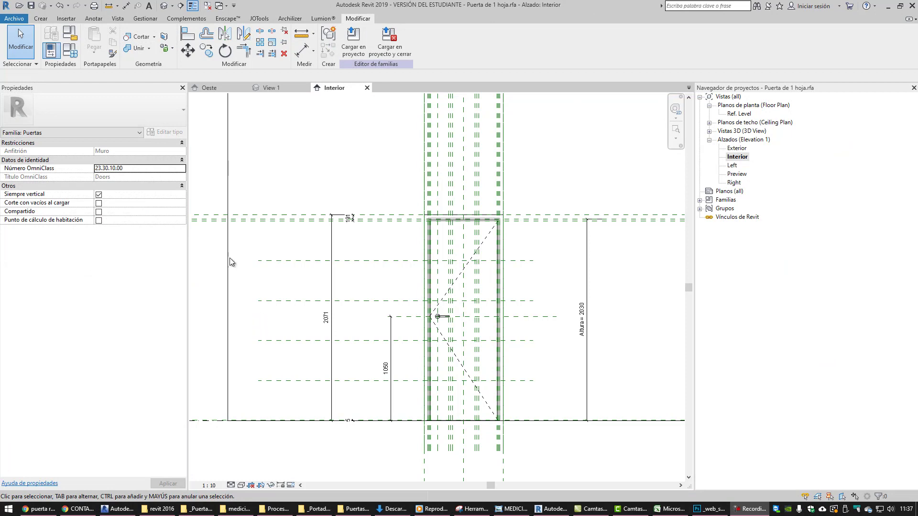
# Review the door family's type parameters, including Suelo de acabado _ Grosor
pyautogui.click(74, 56)
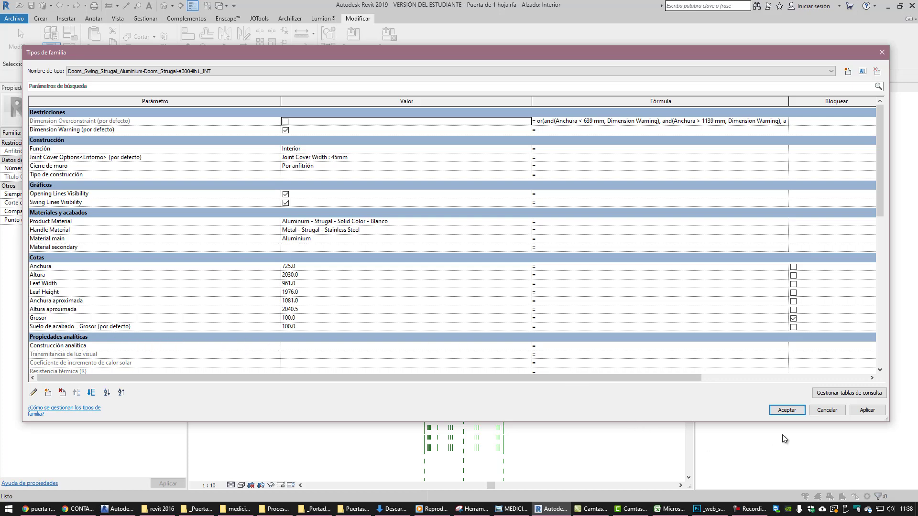
pyautogui.click(791, 410)
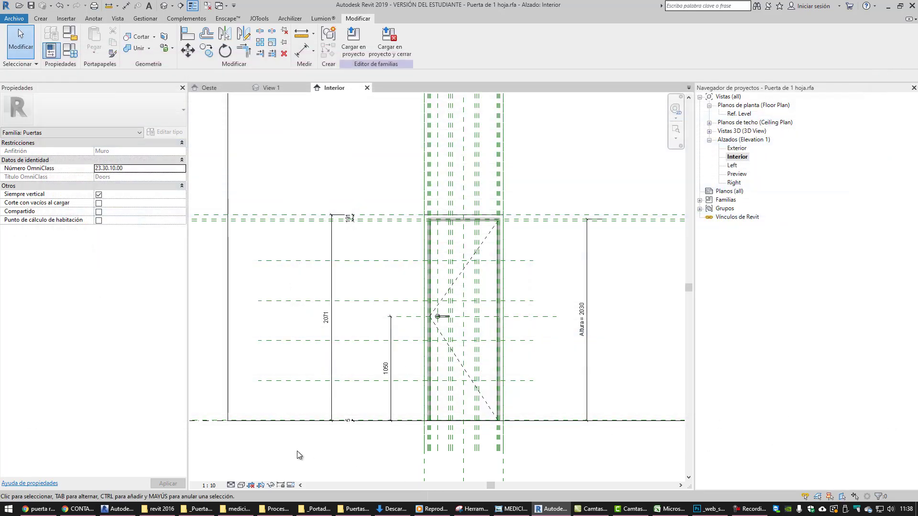
# Draw a horizontal reference plane about 244 mm below the Ref. Level, spanning beyond the wall in the Interior elevation
pyautogui.moveTo(296, 451); pyautogui.dragTo(295, 400, button='middle')
pyautogui.scroll(-2, 294, 399)
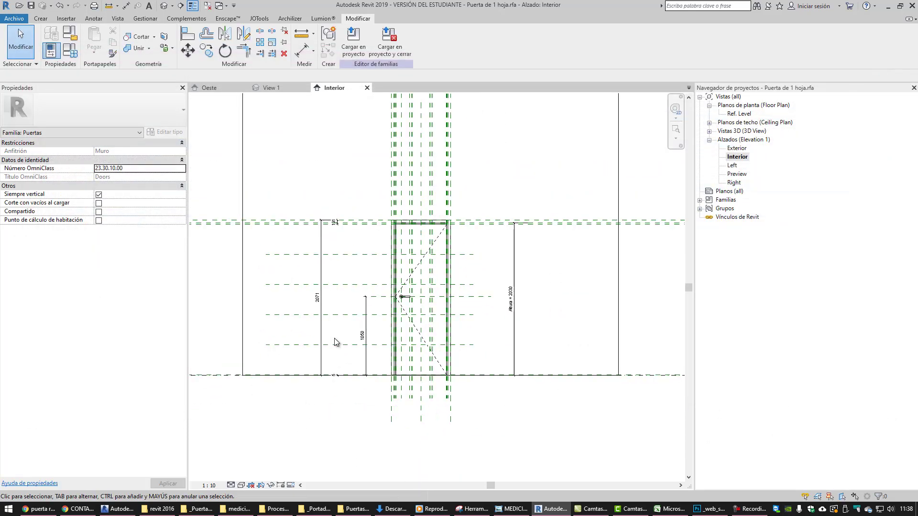
pyautogui.click(41, 19)
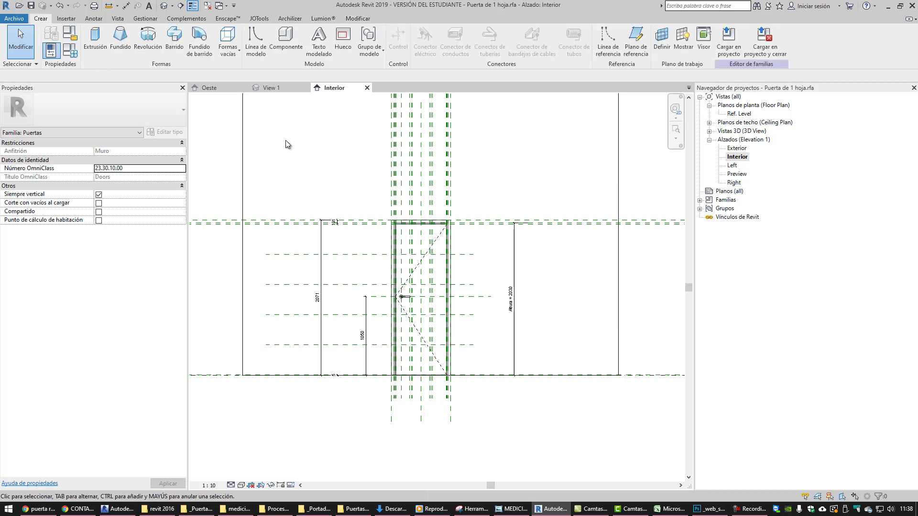
pyautogui.click(635, 45)
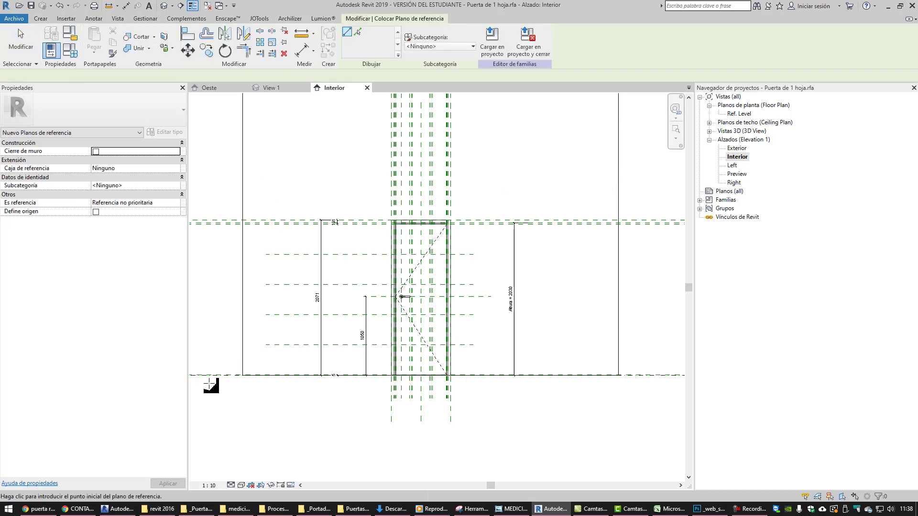
pyautogui.click(650, 394)
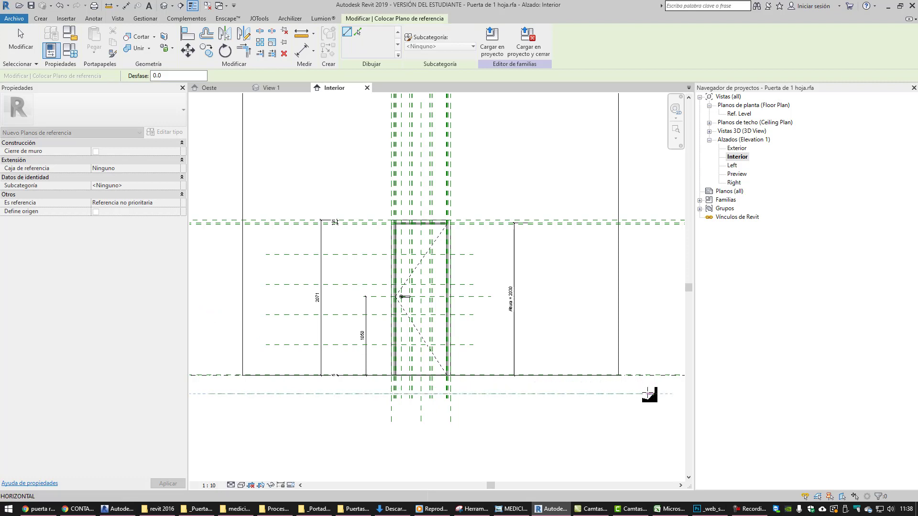
pyautogui.press('Escape')
pyautogui.press('Escape')
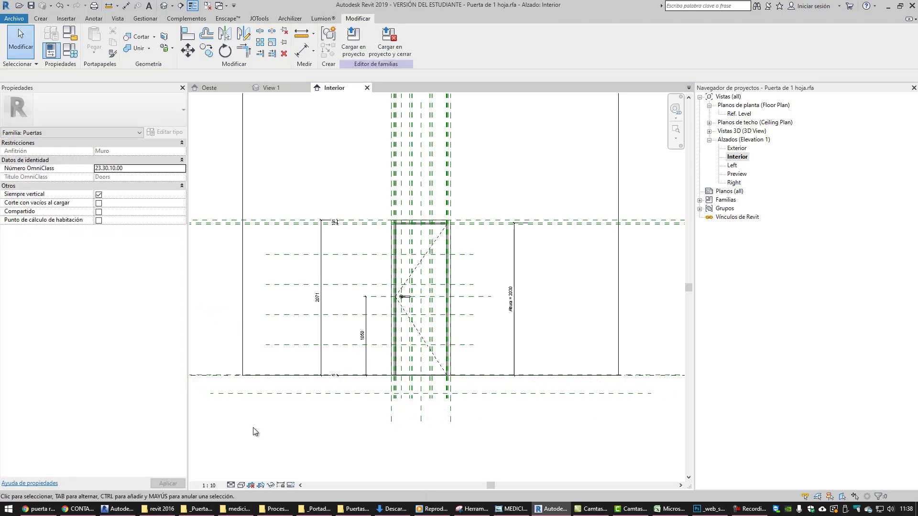
# Examine the Ref. Level line and the reference plane lying almost on top of it near the level marker
pyautogui.moveTo(254, 427); pyautogui.dragTo(236, 425, button='middle')
pyautogui.scroll(-2, 446, 428)
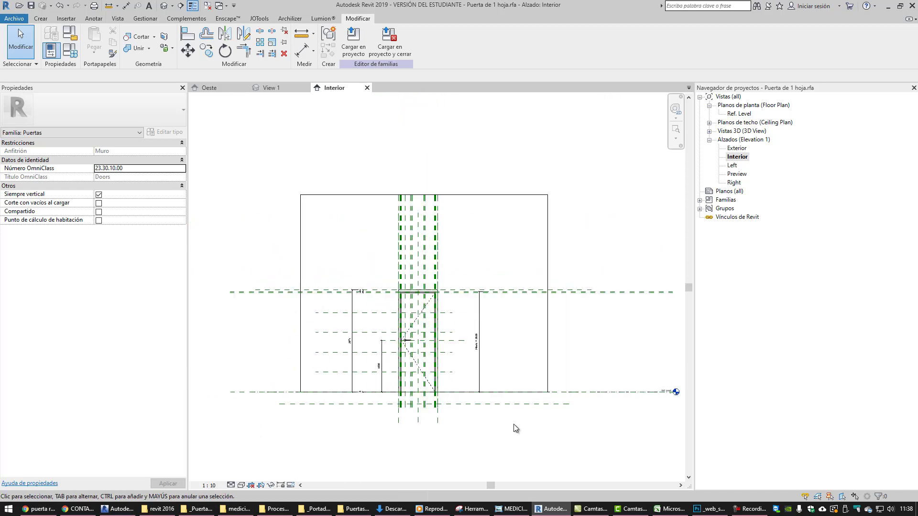
pyautogui.moveTo(587, 428); pyautogui.dragTo(510, 421, button='middle')
pyautogui.scroll(4, 559, 414)
pyautogui.scroll(3, 619, 377)
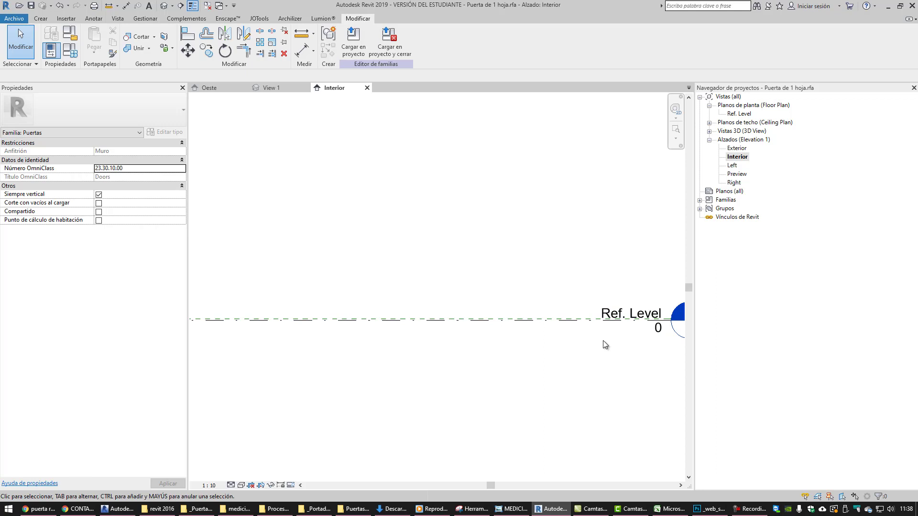
pyautogui.scroll(2, 603, 340)
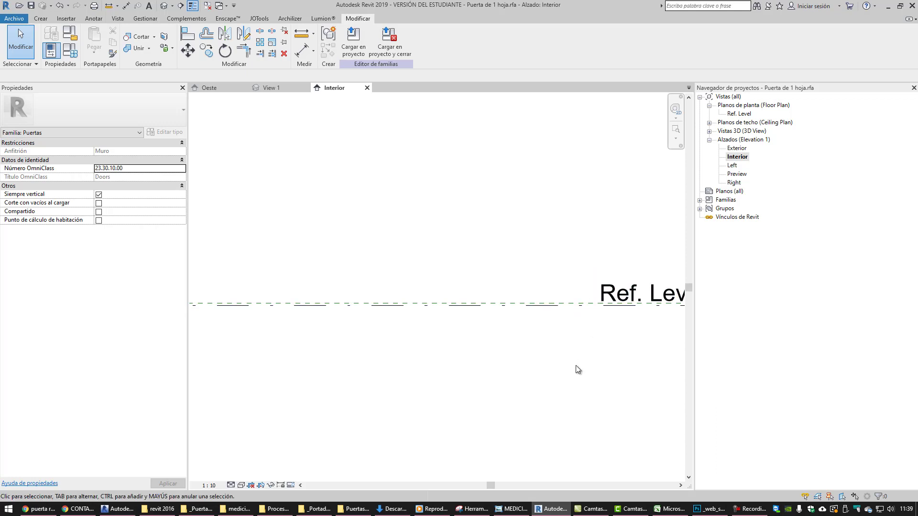
pyautogui.scroll(-2, 576, 365)
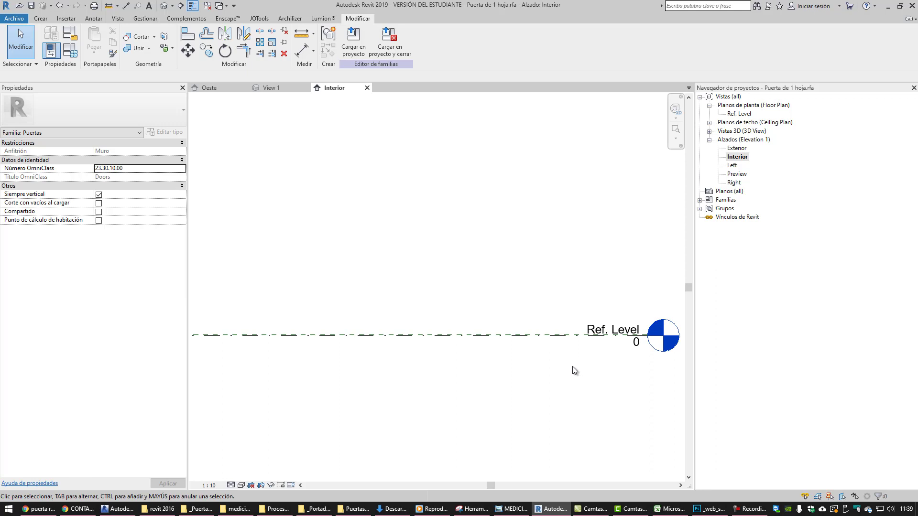
pyautogui.scroll(-3, 572, 366)
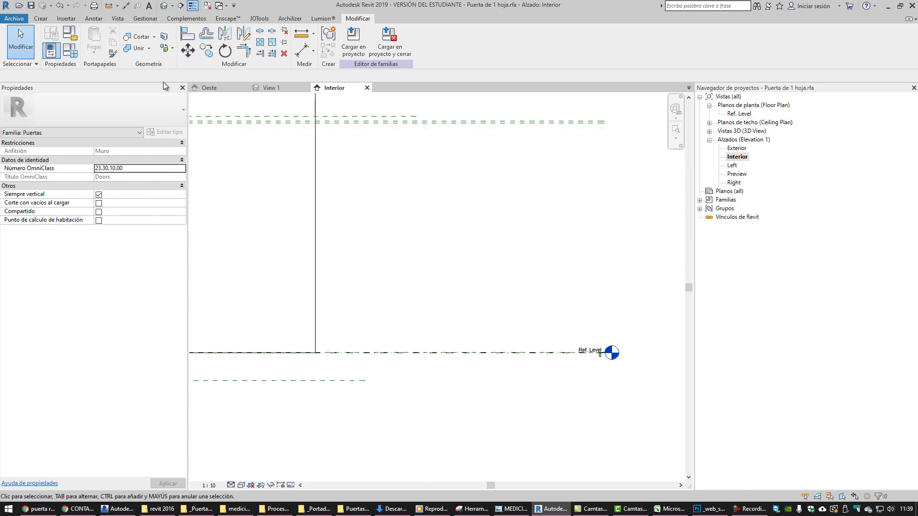
# Add an aligned dimension from the Ref. Level to the new reference plane below it
pyautogui.press('d')
pyautogui.press('i')
pyautogui.scroll(5, 572, 348)
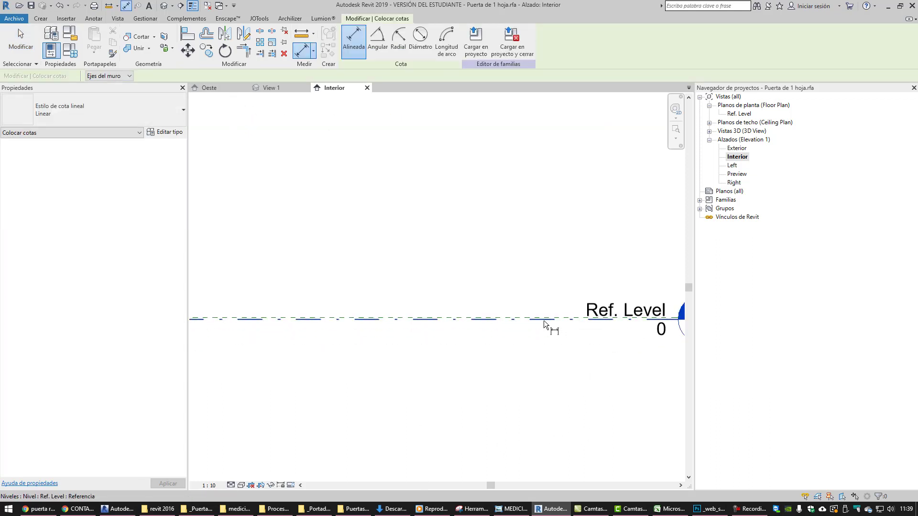
pyautogui.click(543, 320)
pyautogui.scroll(-4, 550, 357)
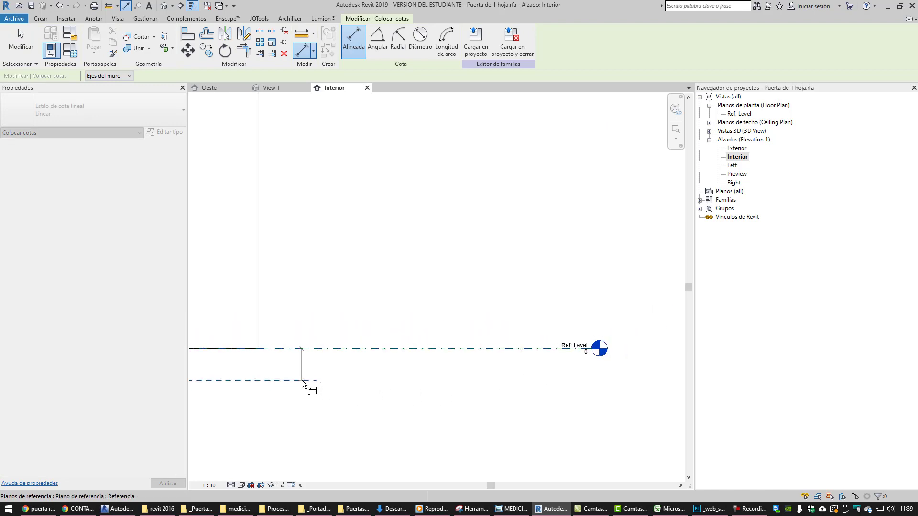
pyautogui.click(302, 381)
pyautogui.click(310, 420)
pyautogui.press('Escape')
pyautogui.press('Escape')
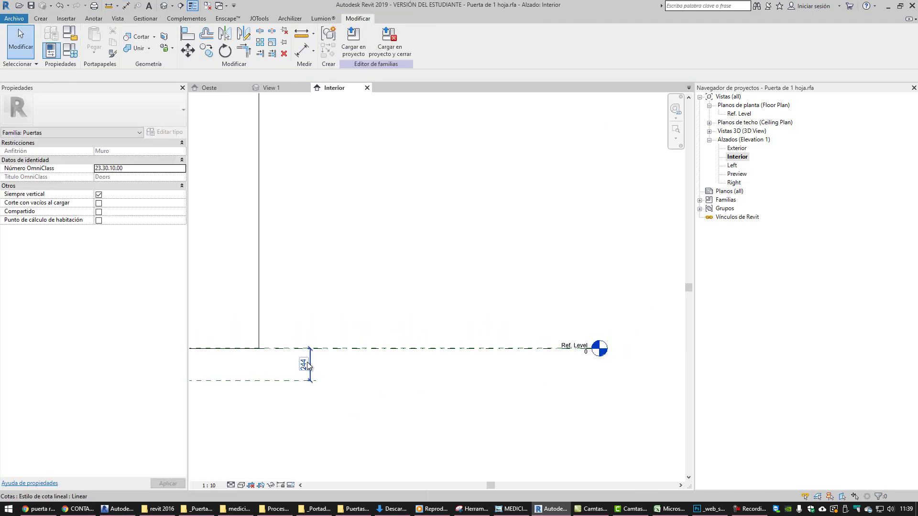
# Label the dimension below the Ref. Level with the parameter Suelo de acabado _ Grosor = 100
pyautogui.click(306, 363)
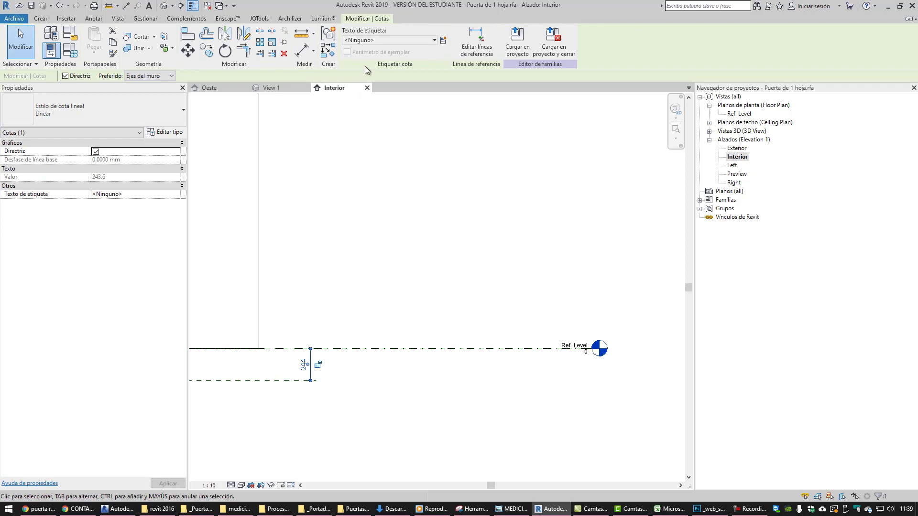
pyautogui.click(371, 40)
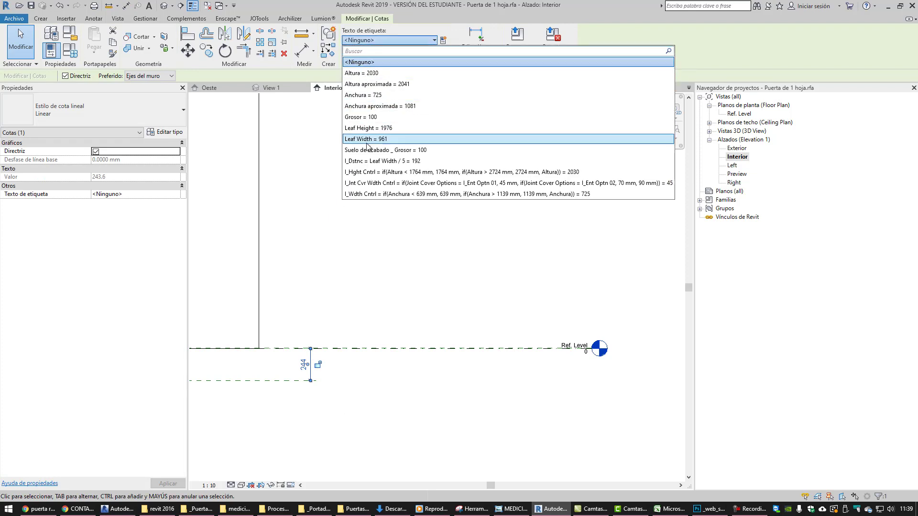
pyautogui.click(367, 151)
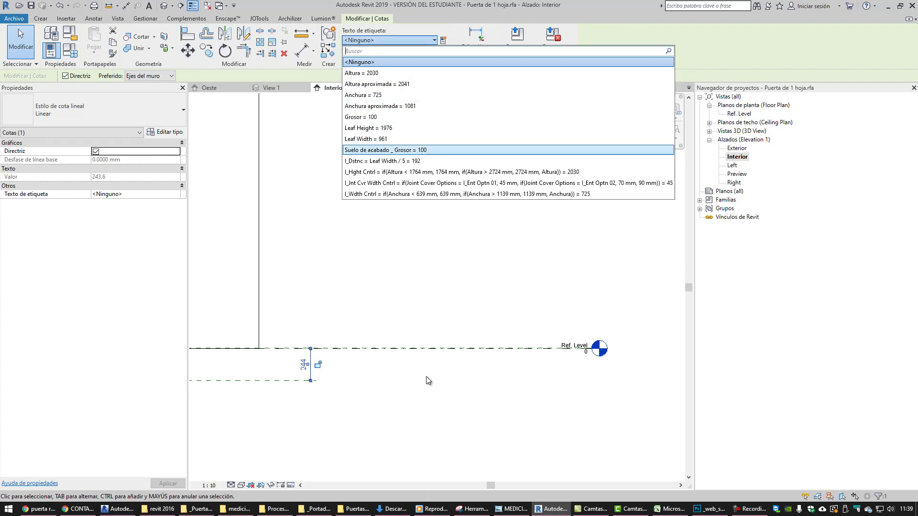
pyautogui.click(393, 399)
pyautogui.scroll(-1, 311, 402)
pyautogui.moveTo(310, 403); pyautogui.dragTo(419, 401, button='middle')
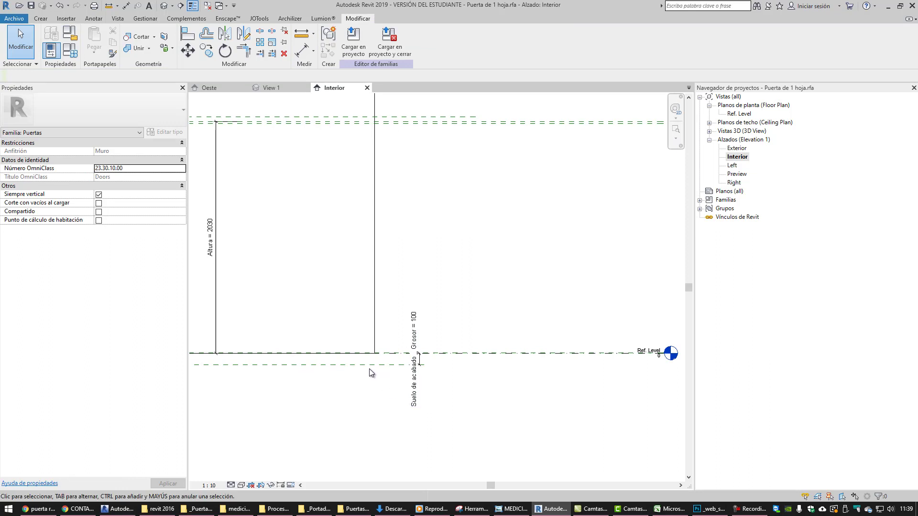
# Filter the door elements down to the opening cut (Corte de hueco) only and open its sketch for editing
pyautogui.scroll(-5, 346, 395)
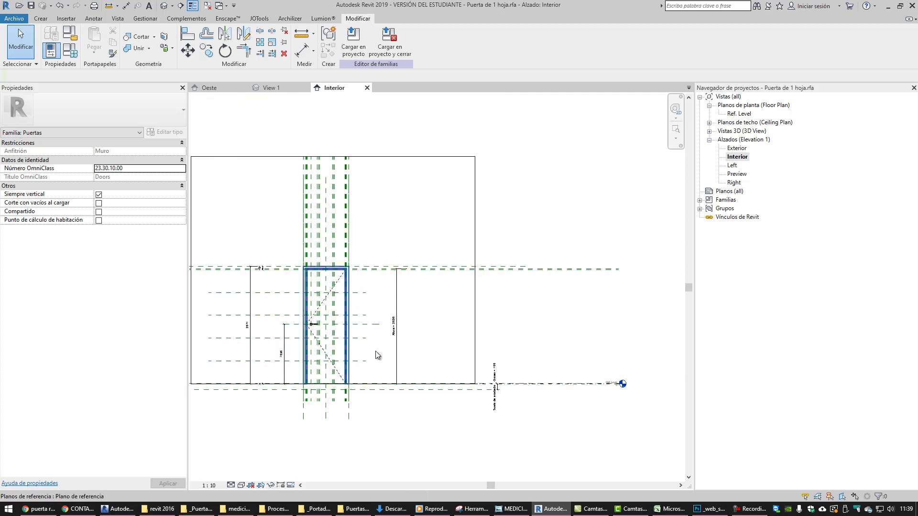
pyautogui.click(339, 386)
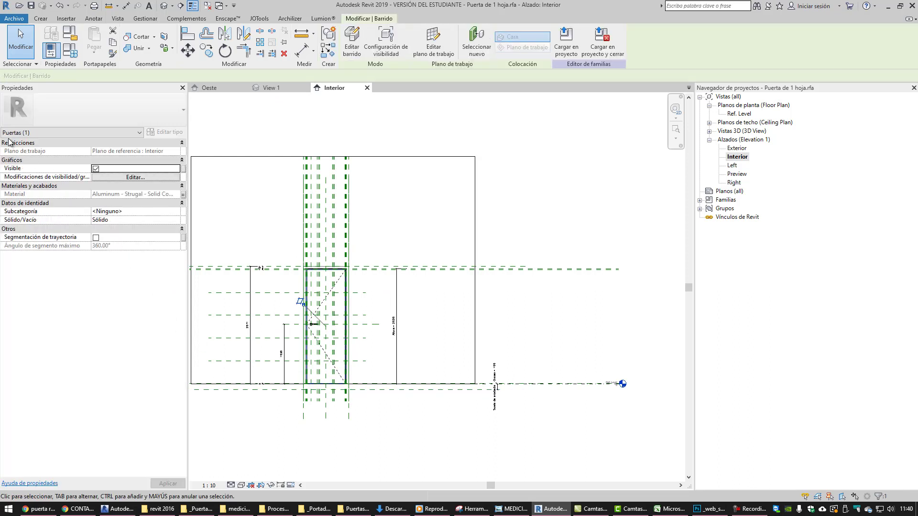
pyautogui.click(315, 435)
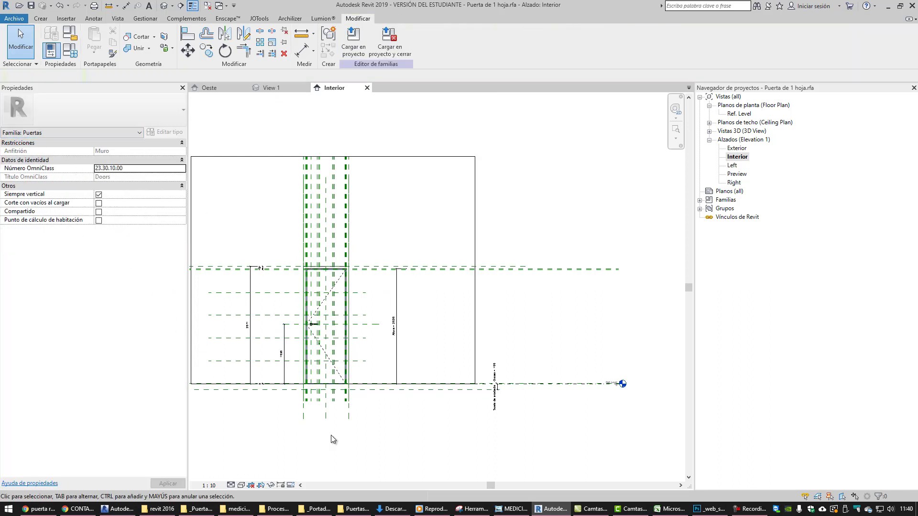
pyautogui.moveTo(368, 440); pyautogui.dragTo(434, 443, button='middle')
pyautogui.scroll(1, 434, 443)
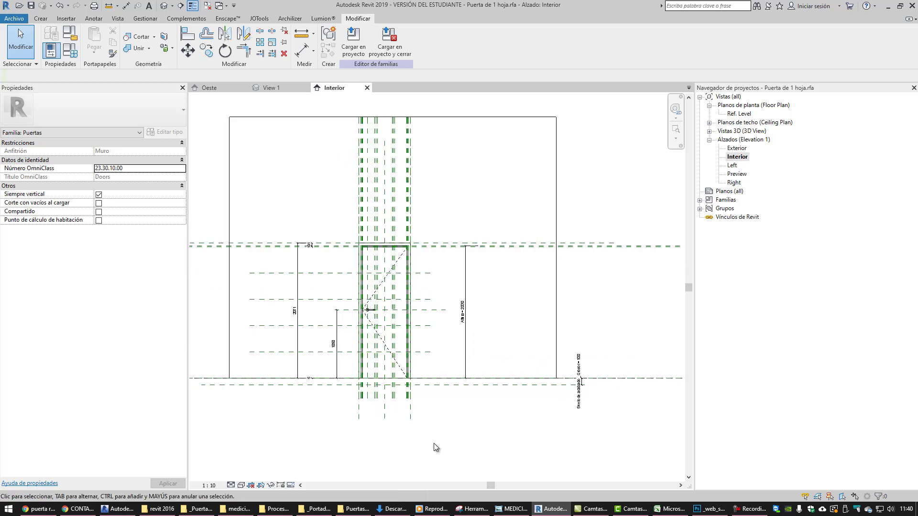
pyautogui.moveTo(460, 445); pyautogui.dragTo(333, 230)
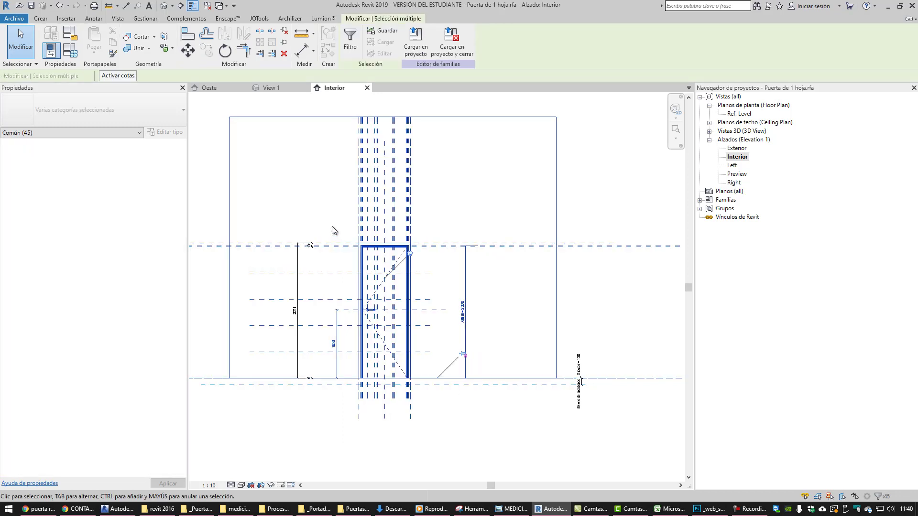
pyautogui.click(350, 39)
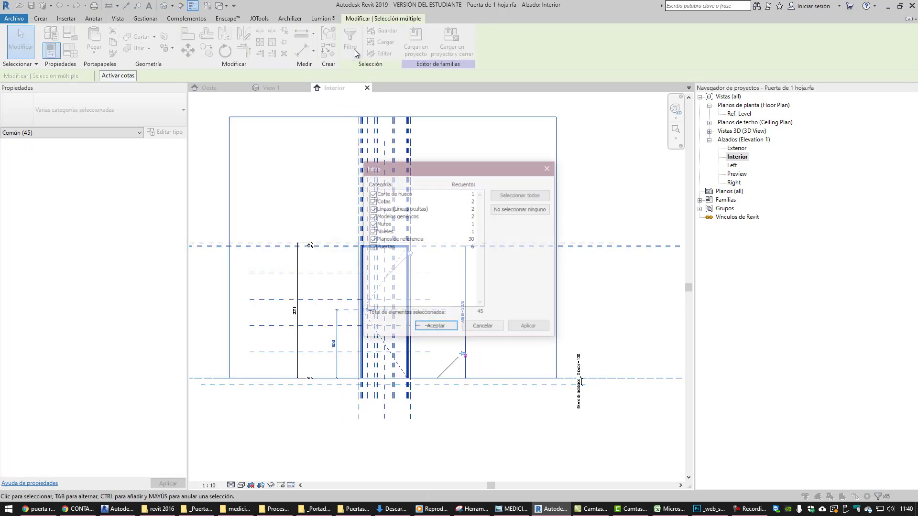
pyautogui.click(516, 210)
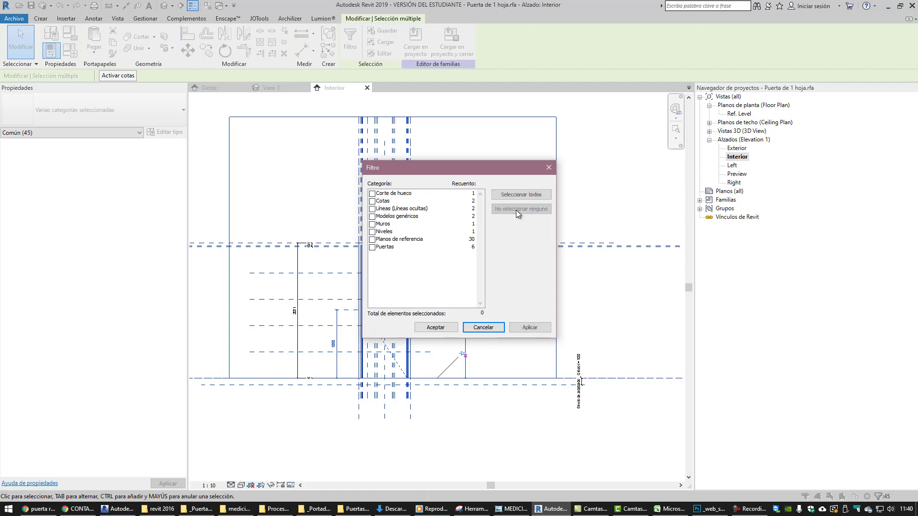
pyautogui.click(373, 194)
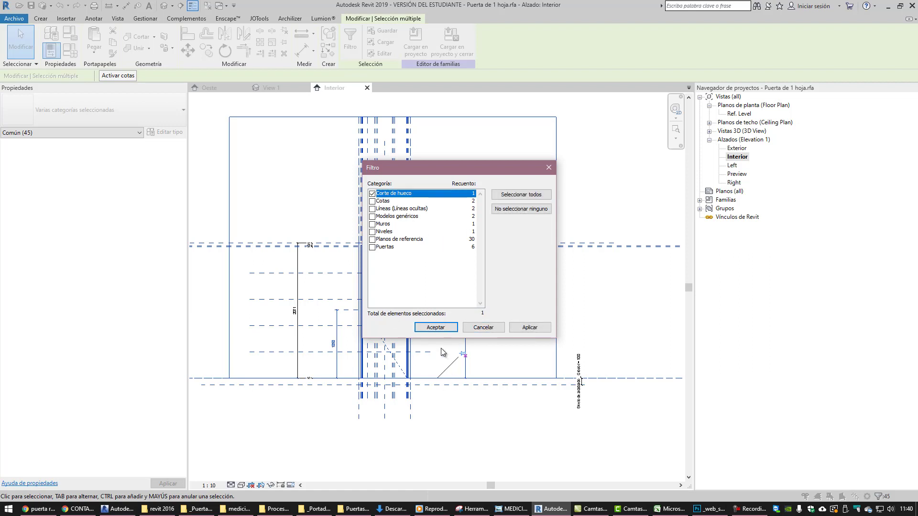
pyautogui.click(436, 327)
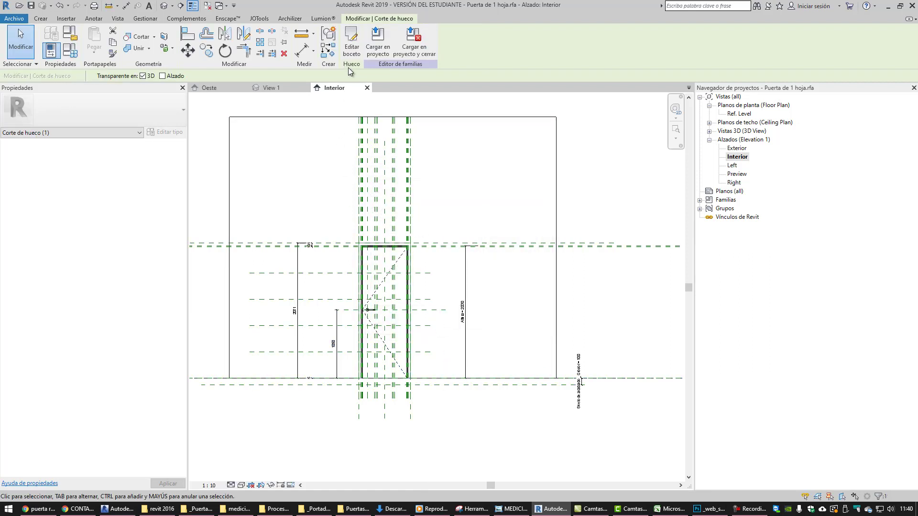
pyautogui.click(351, 40)
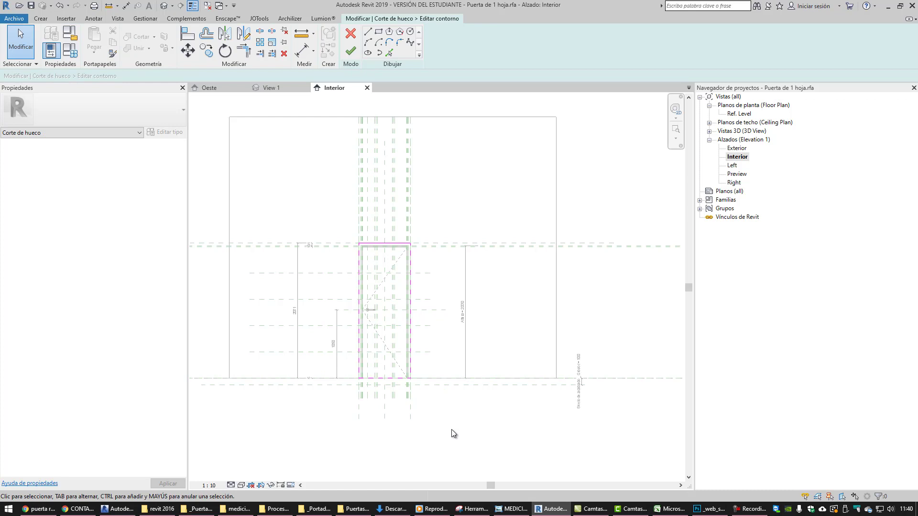
# Align and lock the opening sketch's bottom line to the reference plane below the Ref. Level, removing conflicting constraints, and finish the sketch
pyautogui.click(188, 33)
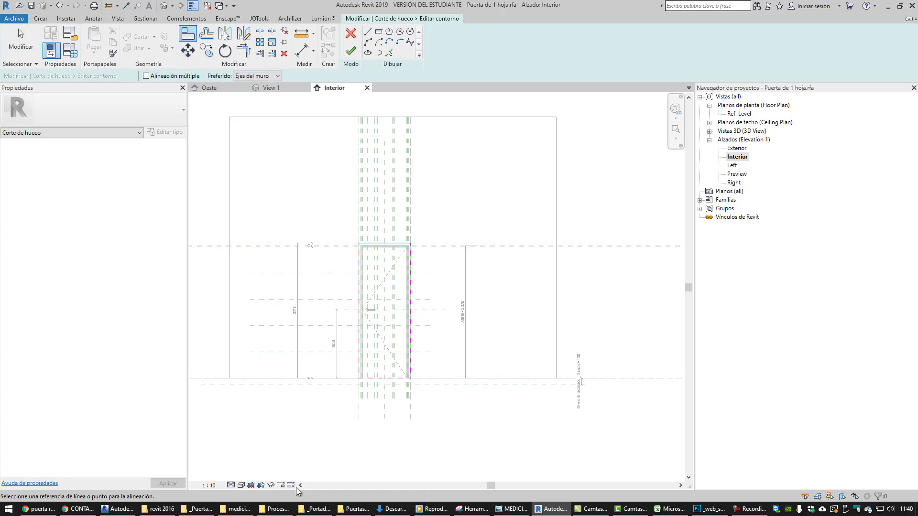
pyautogui.click(330, 385)
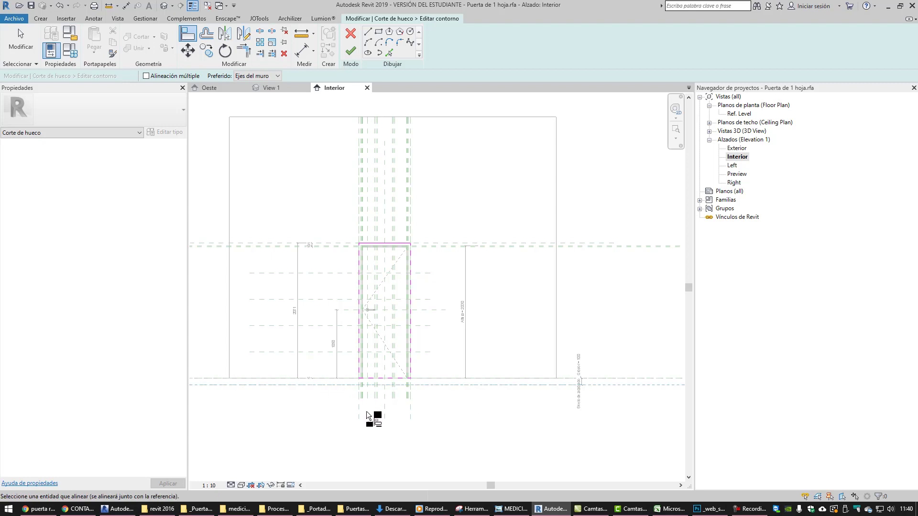
pyautogui.click(386, 382)
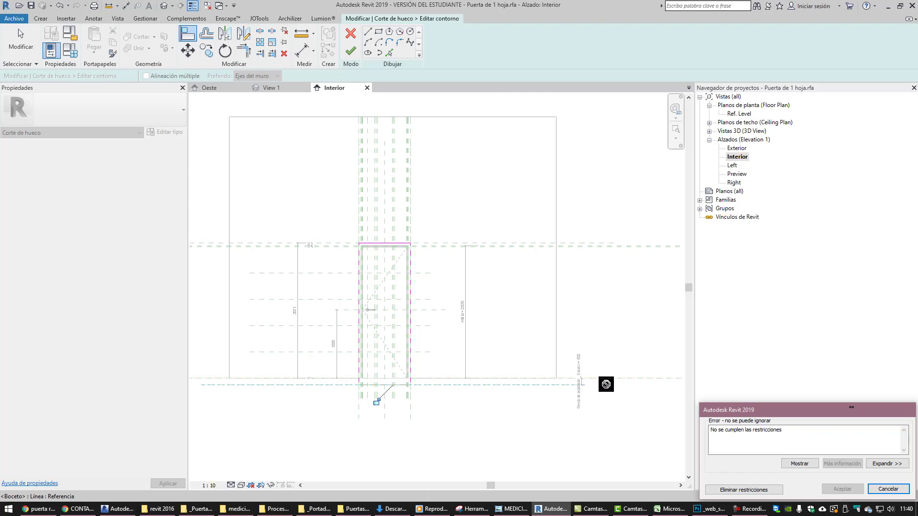
pyautogui.click(744, 490)
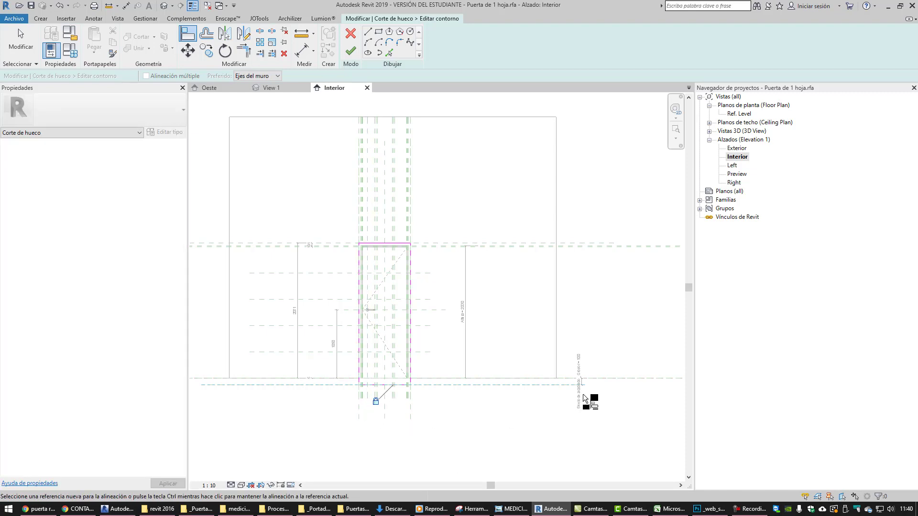
pyautogui.click(562, 385)
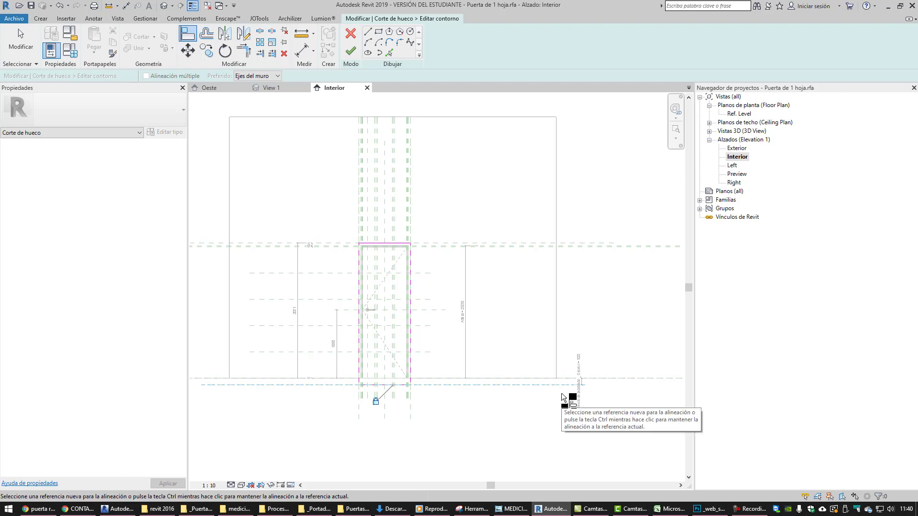
pyautogui.click(350, 51)
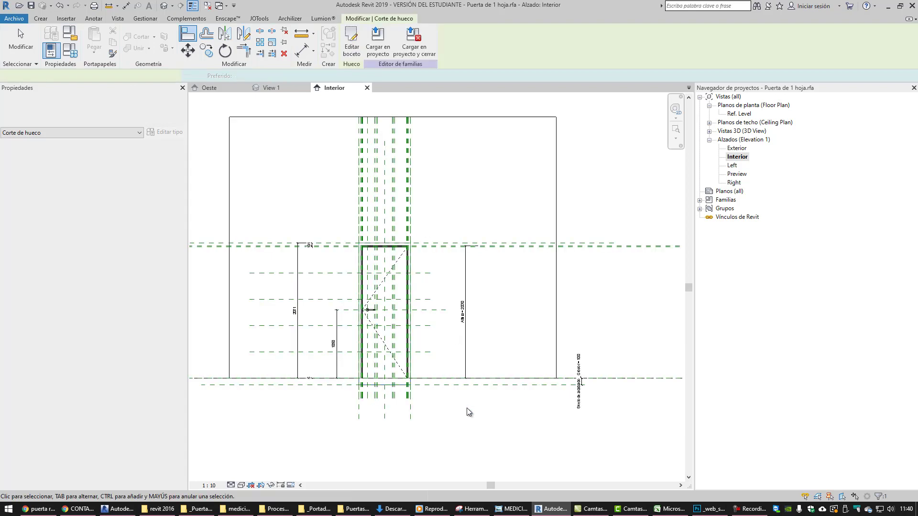
pyautogui.press('Escape')
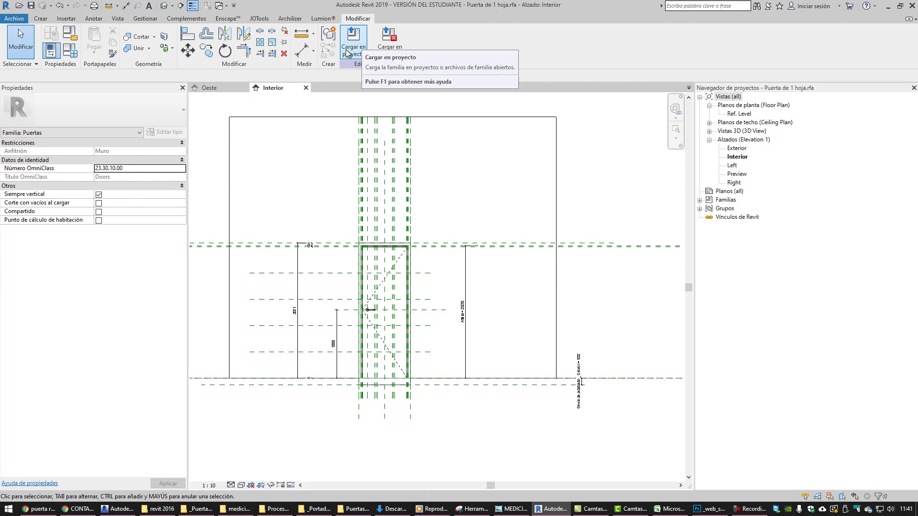
# Load the door family into the project, overwriting the existing version and its parameter values
pyautogui.click(347, 53)
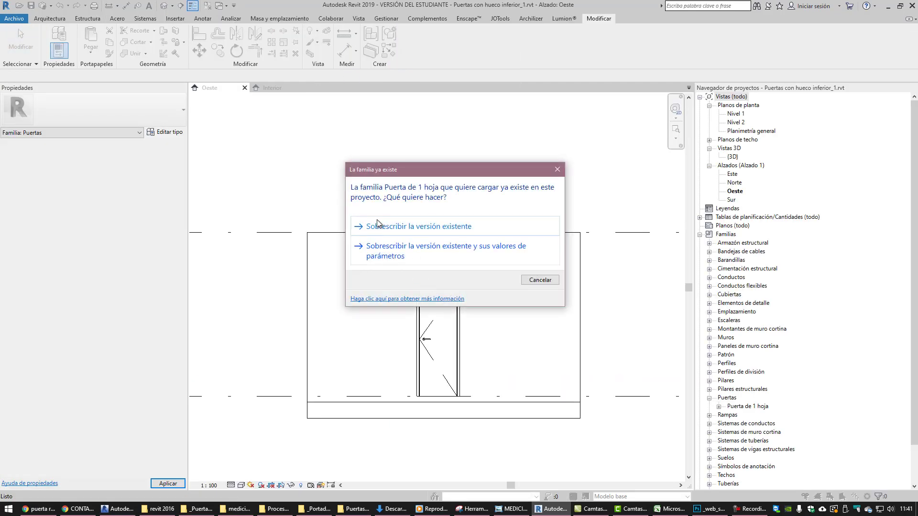
pyautogui.click(383, 257)
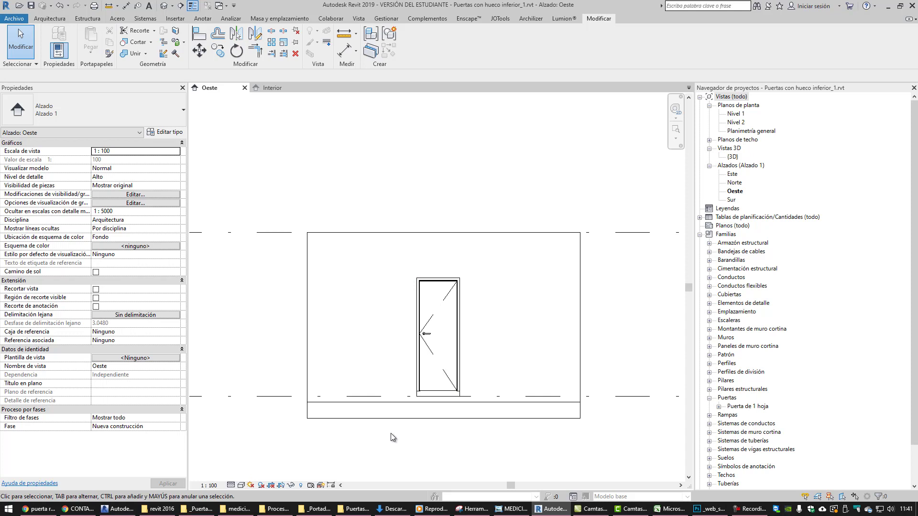
pyautogui.scroll(1, 391, 433)
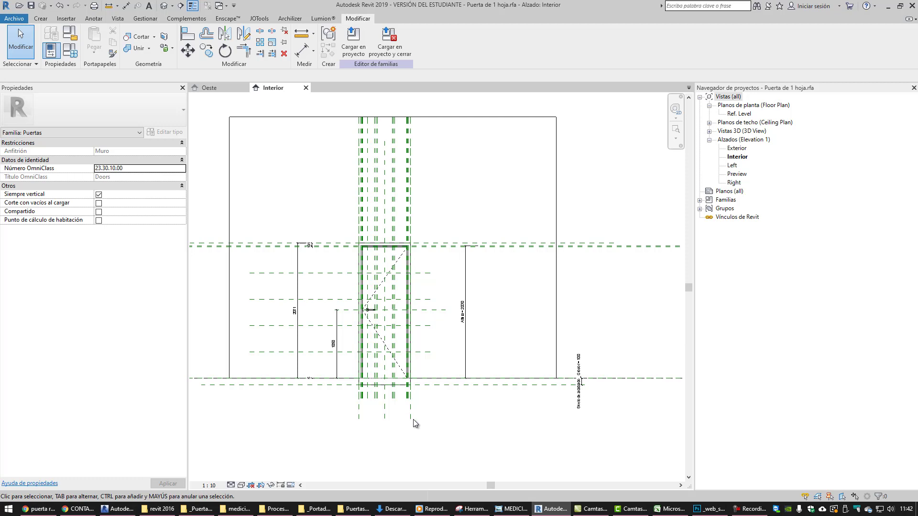
# Undo the family edits back through the creation of the reference plane below the Ref. Level
pyautogui.click(69, 5)
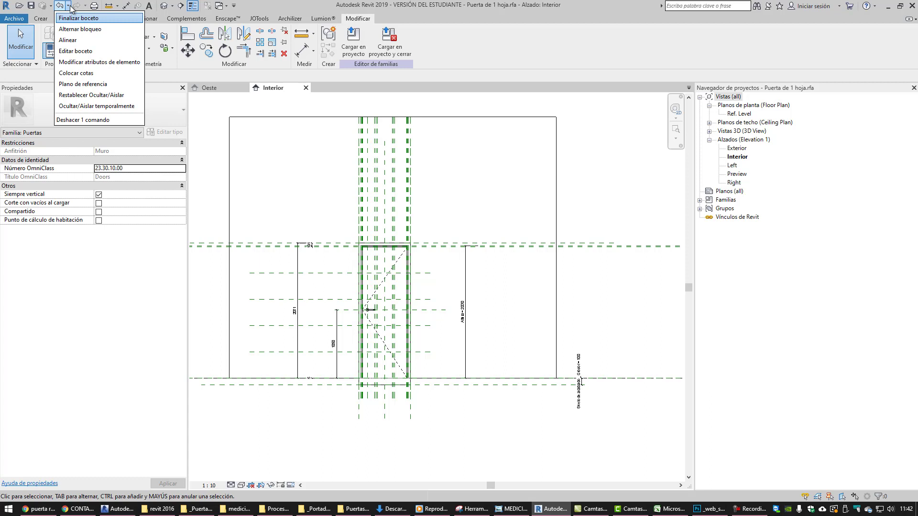
pyautogui.click(83, 84)
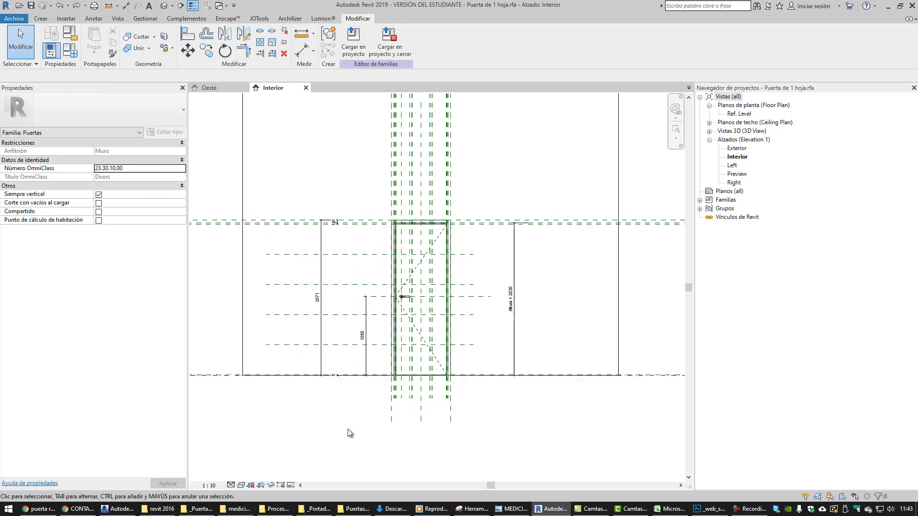
# Draw a horizontal reference plane just below the Ref. Level, extending past both ends of the wall
pyautogui.scroll(-2, 348, 429)
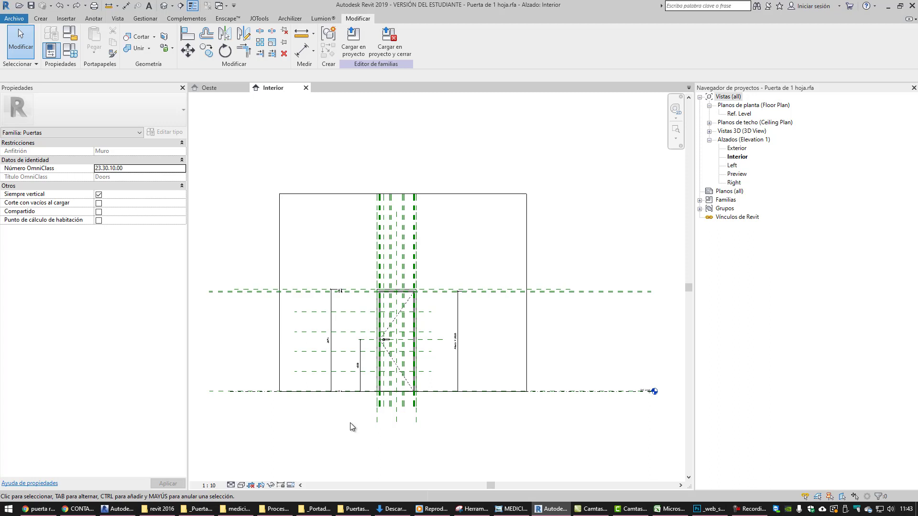
pyautogui.scroll(5, 661, 408)
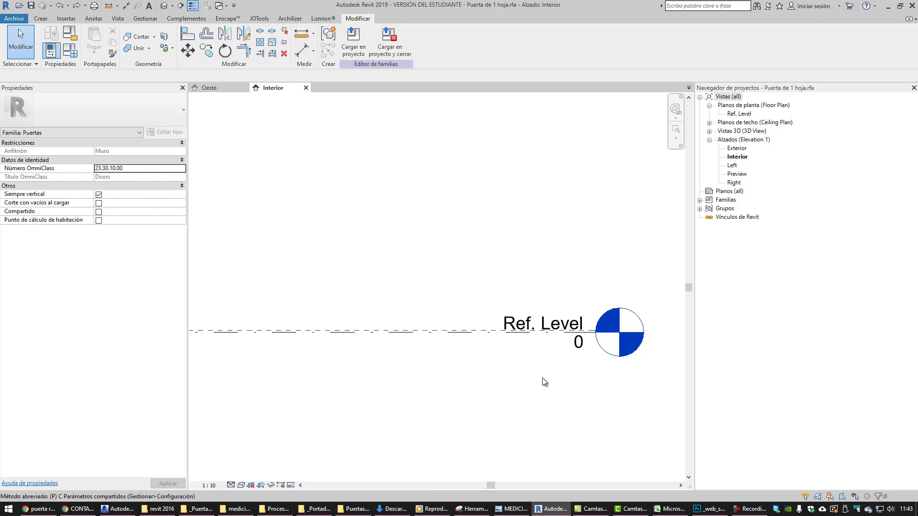
pyautogui.press('r')
pyautogui.press('p')
pyautogui.scroll(-5, 542, 378)
pyautogui.scroll(-2, 542, 377)
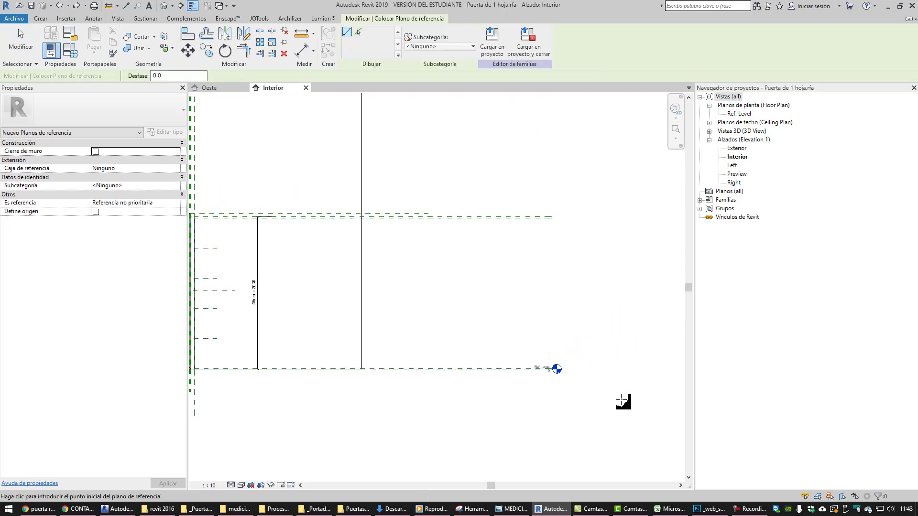
pyautogui.click(653, 385)
pyautogui.scroll(-2, 652, 382)
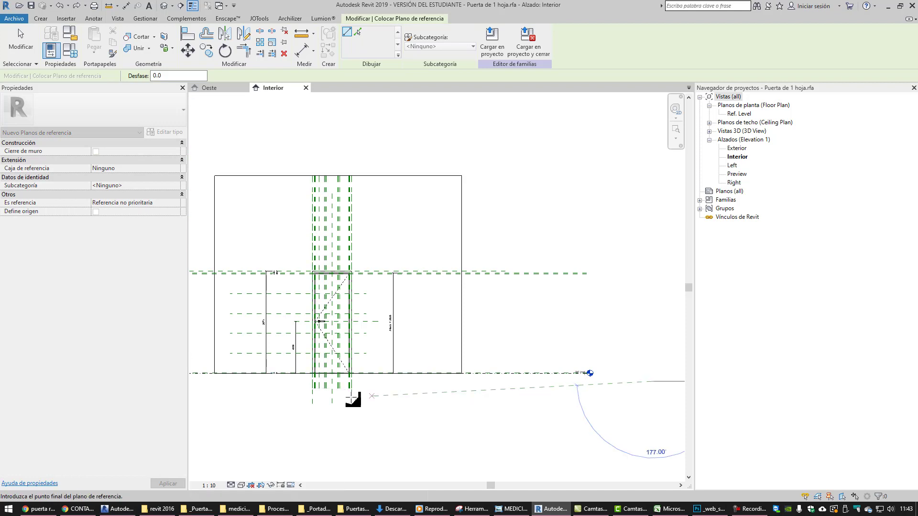
pyautogui.moveTo(352, 395); pyautogui.dragTo(610, 385, button='middle')
pyautogui.scroll(-1, 293, 362)
pyautogui.click(293, 363)
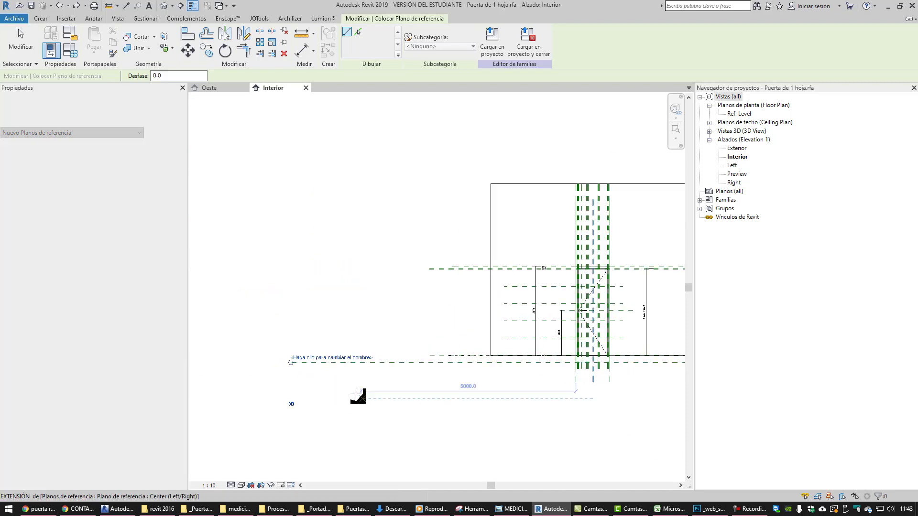
pyautogui.press('Escape')
pyautogui.press('Escape')
# Make the new lower reference plane define the origin and set its Es referencia property to Parte inferior
pyautogui.click(388, 363)
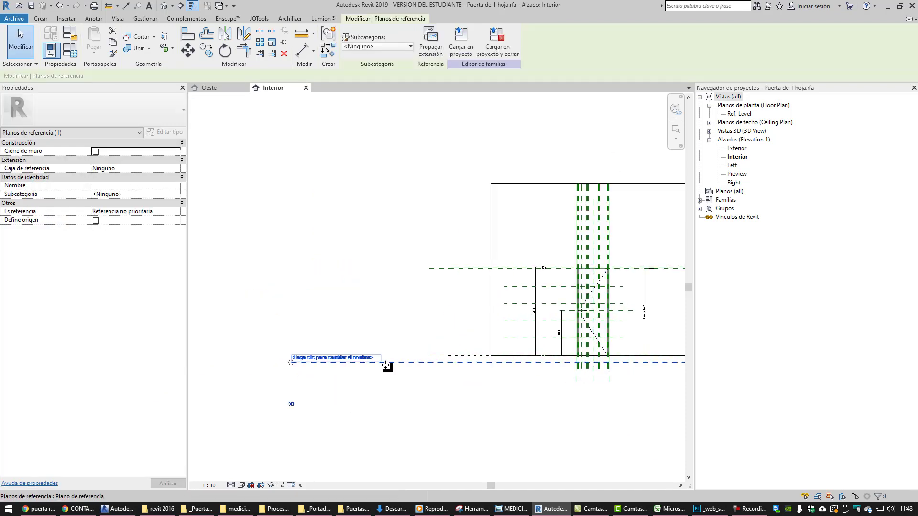
pyautogui.click(96, 221)
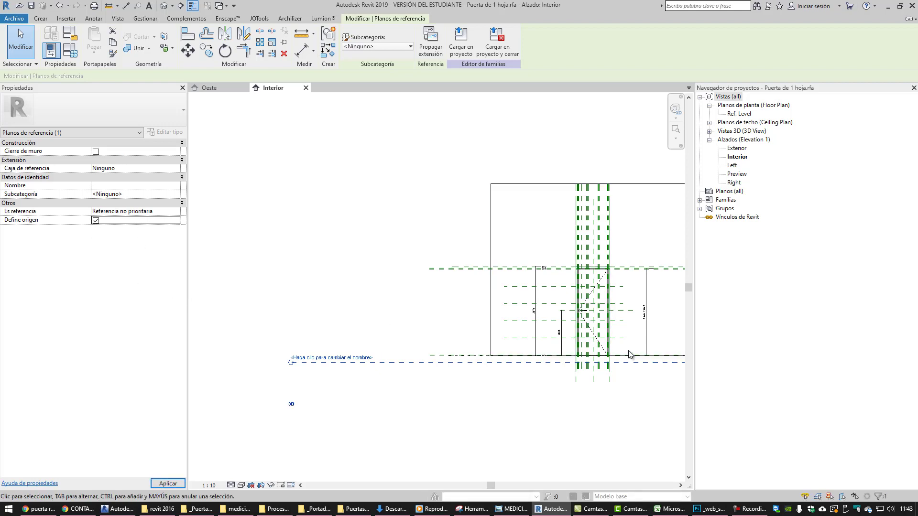
pyautogui.click(175, 211)
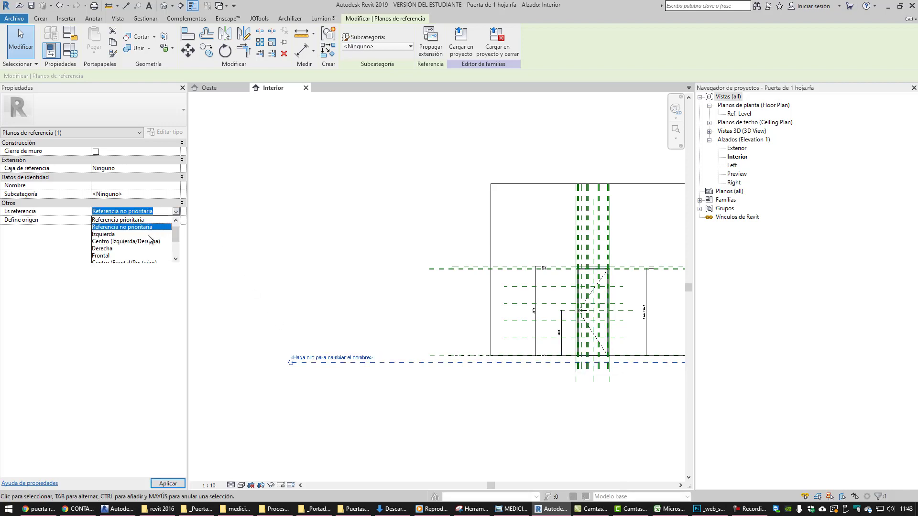
pyautogui.scroll(-3, 150, 236)
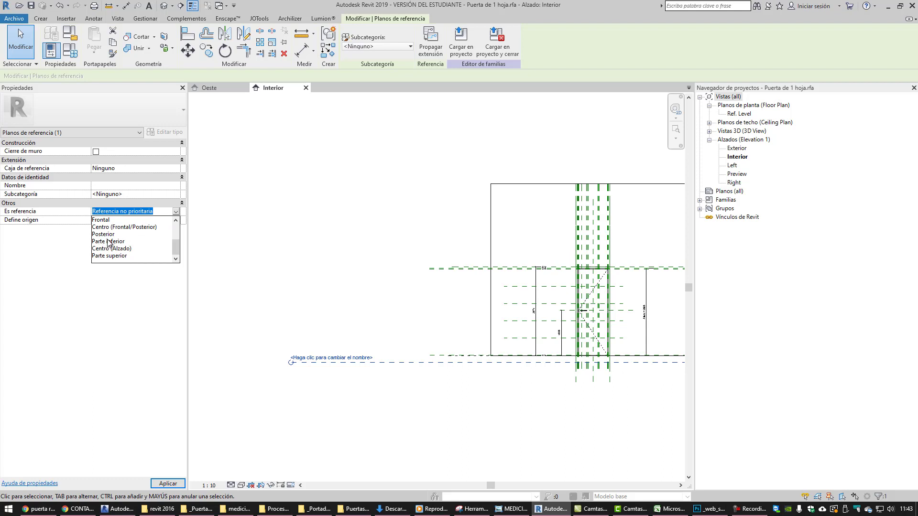
pyautogui.click(129, 241)
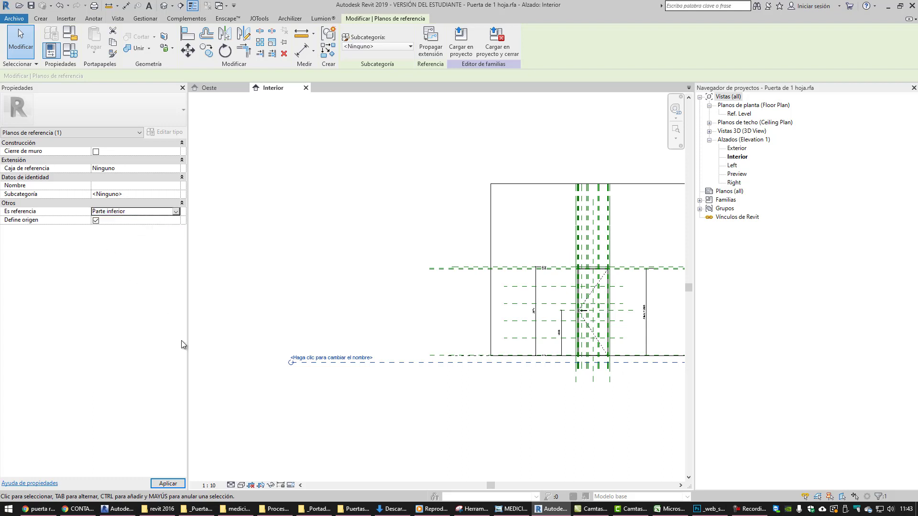
pyautogui.click(407, 440)
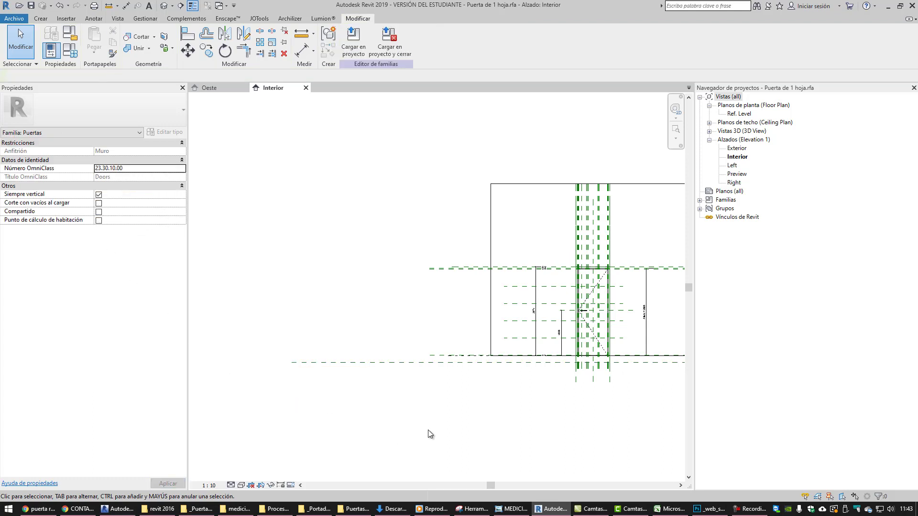
# Align the lower reference plane with the Ref. Level and lock the alignment
pyautogui.click(188, 34)
pyautogui.moveTo(607, 438); pyautogui.dragTo(321, 419, button='middle')
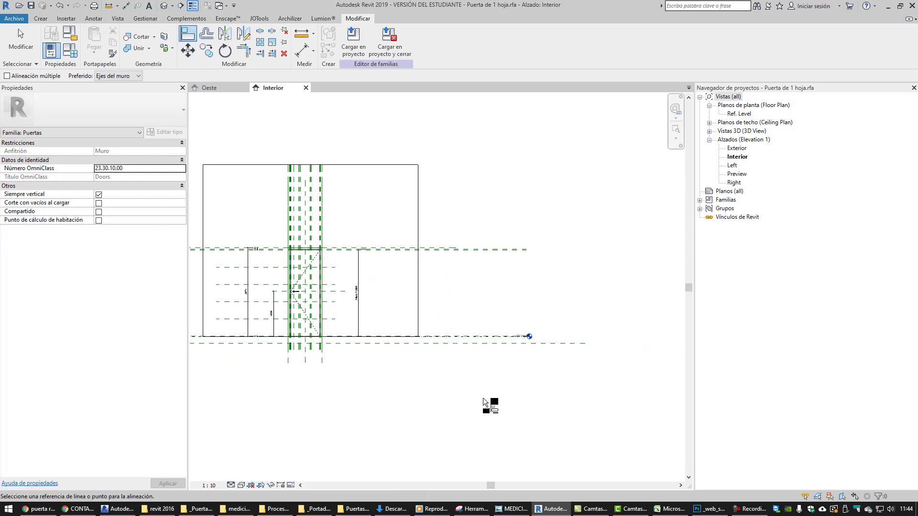
pyautogui.scroll(8, 514, 329)
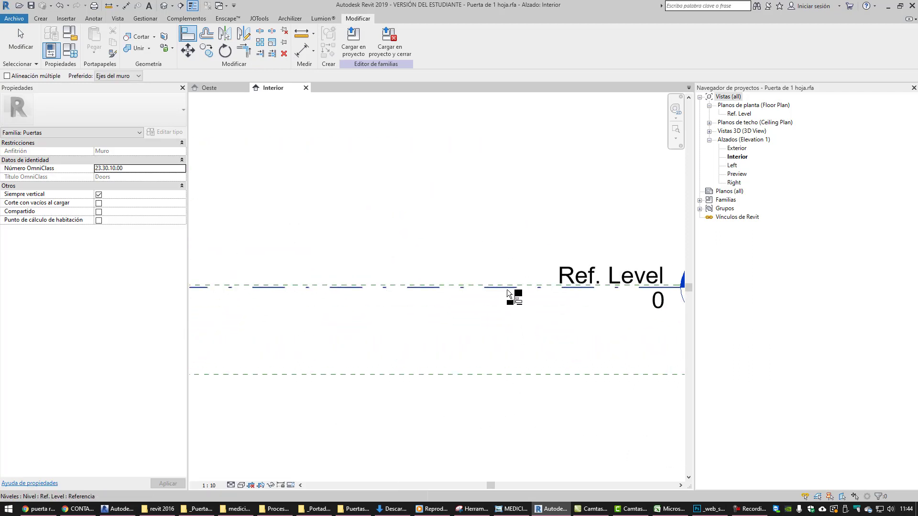
pyautogui.click(507, 289)
pyautogui.click(515, 375)
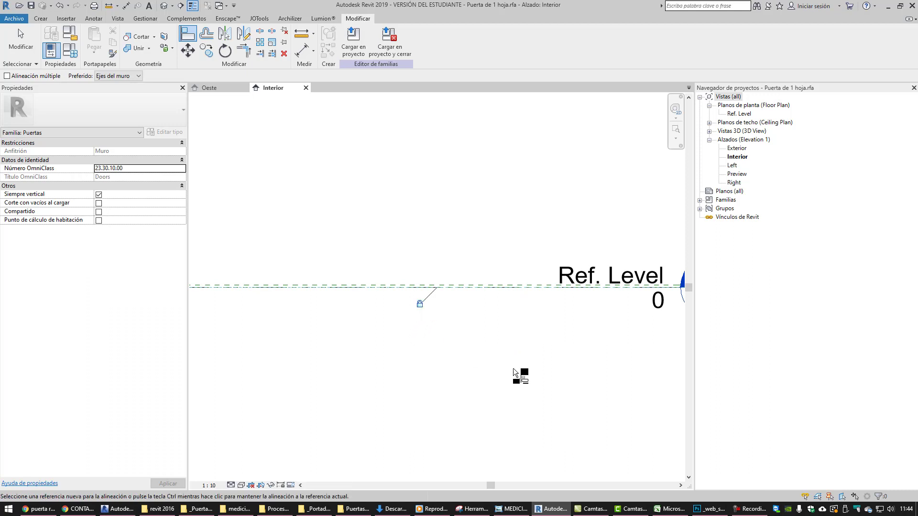
pyautogui.scroll(-6, 519, 374)
pyautogui.press('Escape')
pyautogui.scroll(-5, 480, 402)
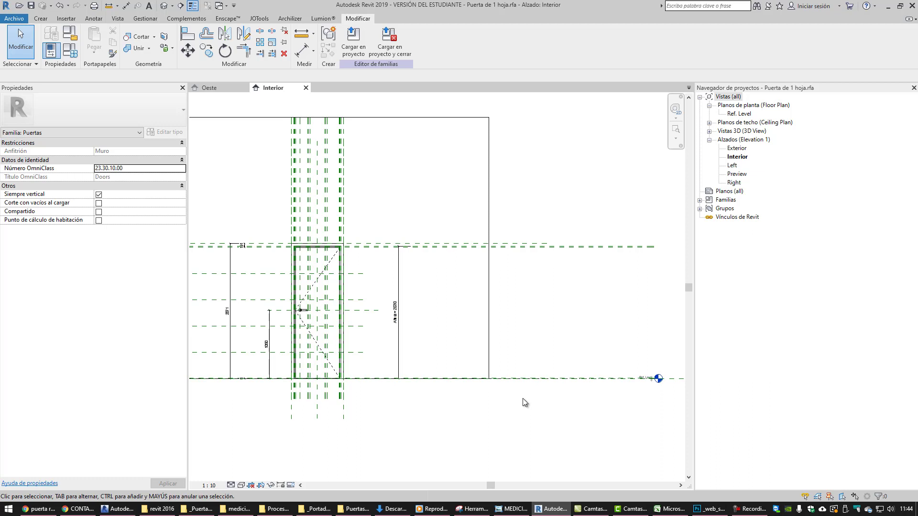
pyautogui.scroll(-1, 405, 386)
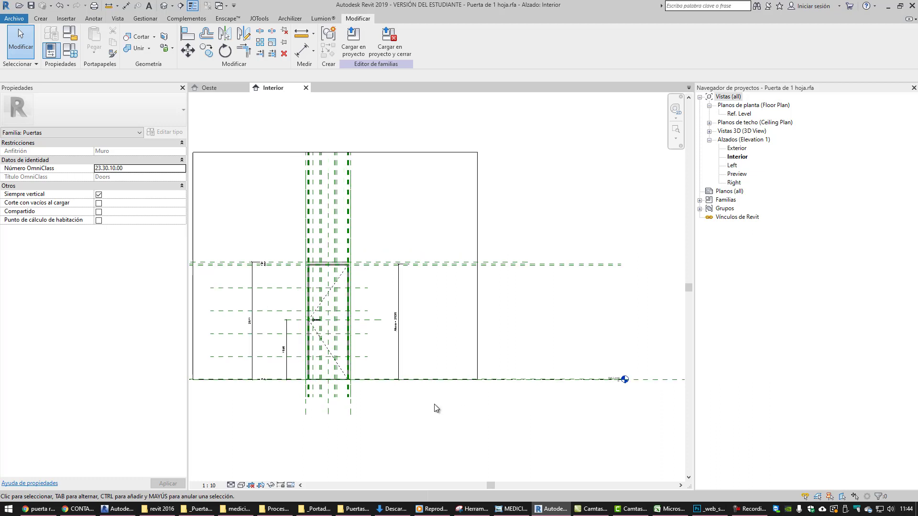
# Move the lower witness line of the Altura dimension to the origin reference plane and label the dimension Altura again
pyautogui.click(398, 317)
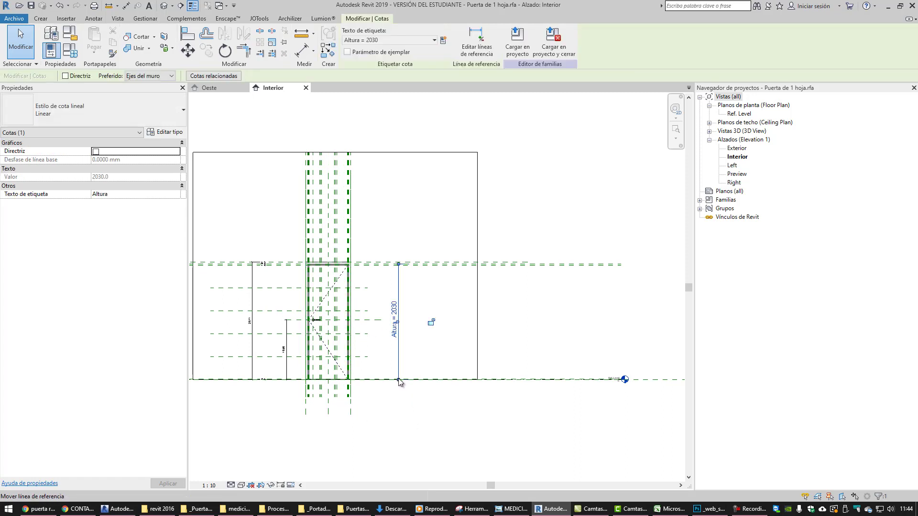
pyautogui.moveTo(399, 380); pyautogui.dragTo(666, 383)
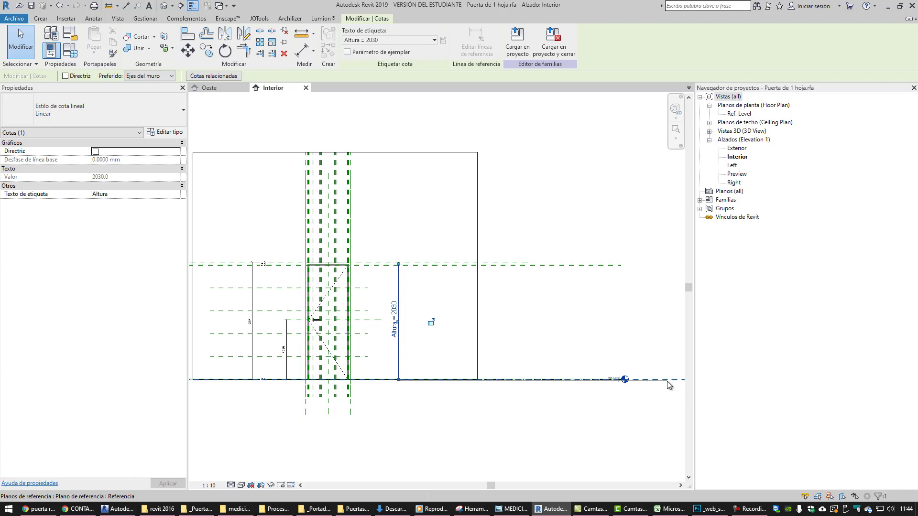
pyautogui.click(667, 380)
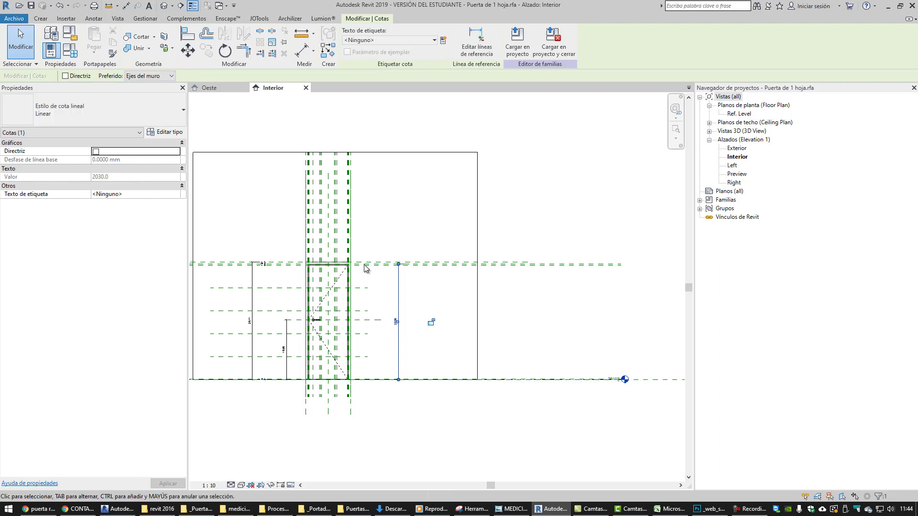
pyautogui.click(368, 41)
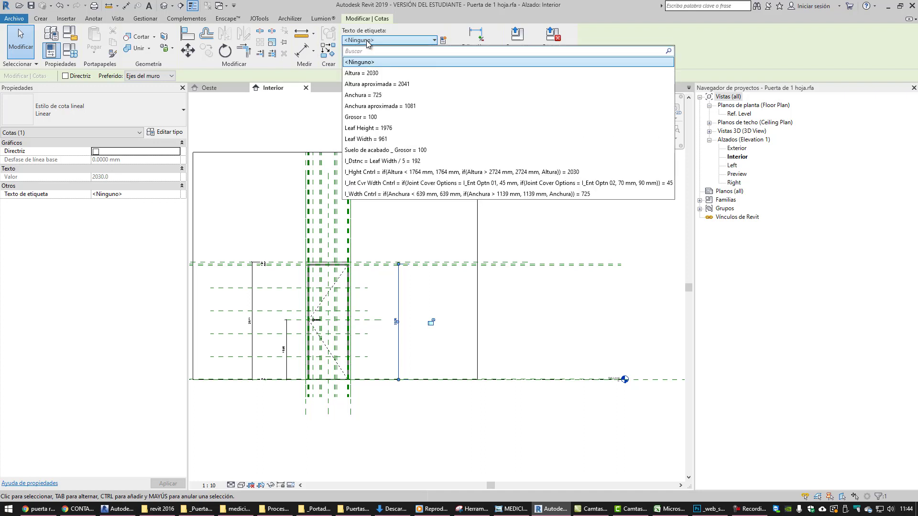
pyautogui.click(371, 73)
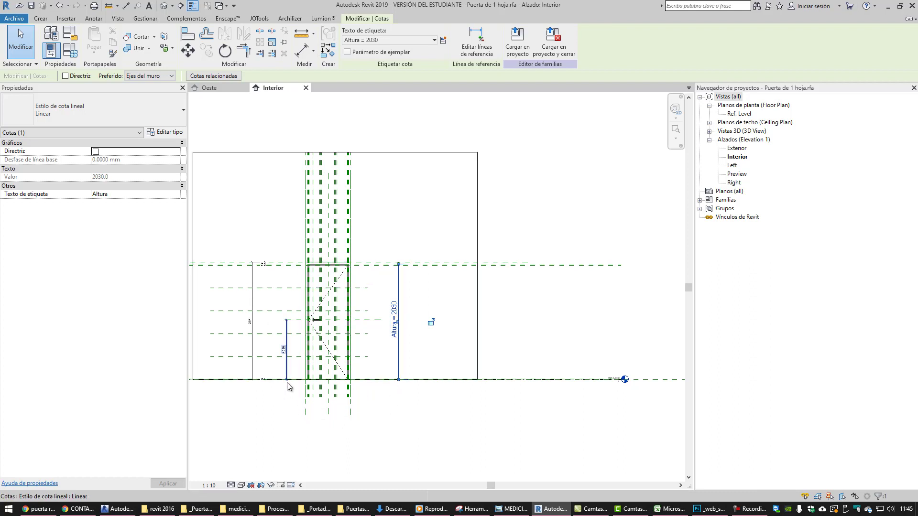
pyautogui.click(287, 349)
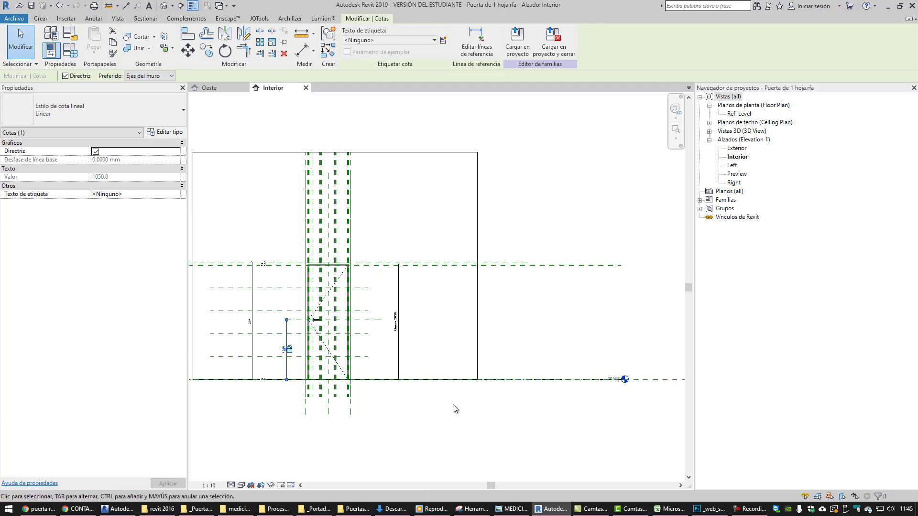
pyautogui.click(474, 414)
pyautogui.scroll(-1, 475, 411)
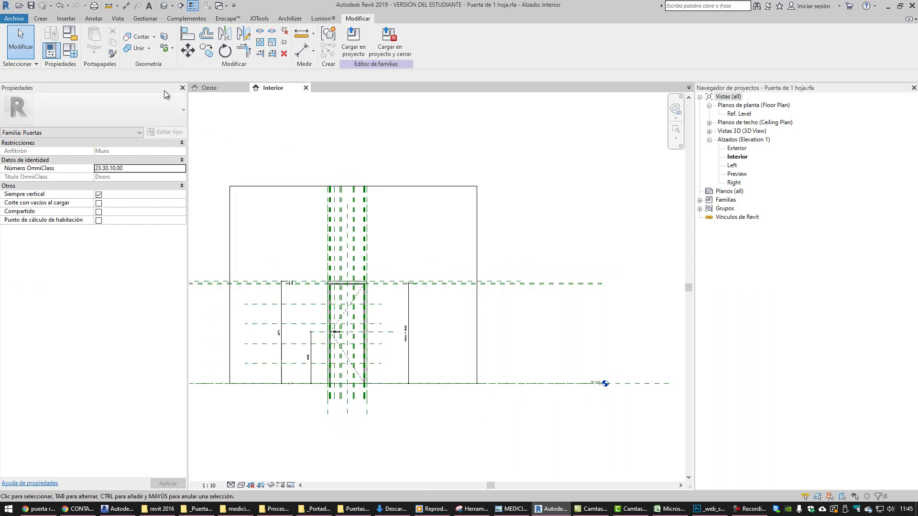
# Draw a horizontal reference plane about 305 mm below the Ref. Level, extending past both ends of the wall
pyautogui.click(40, 18)
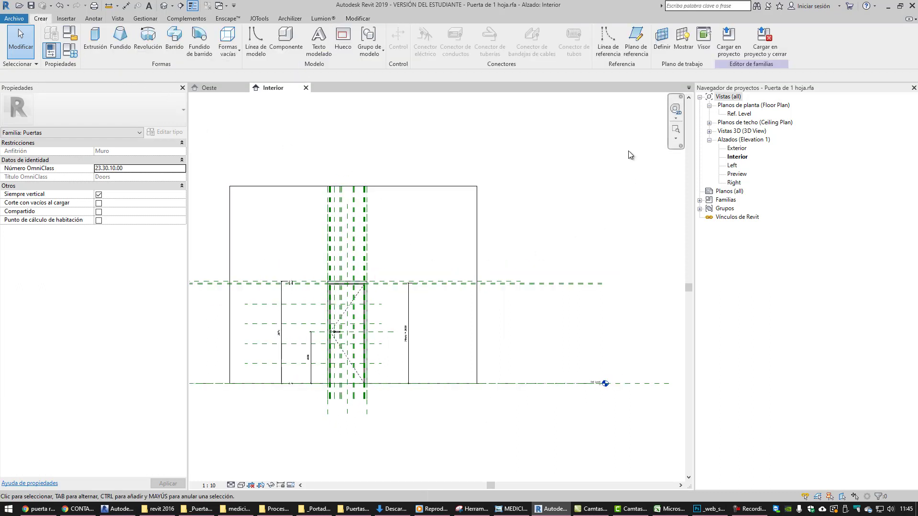
pyautogui.click(635, 35)
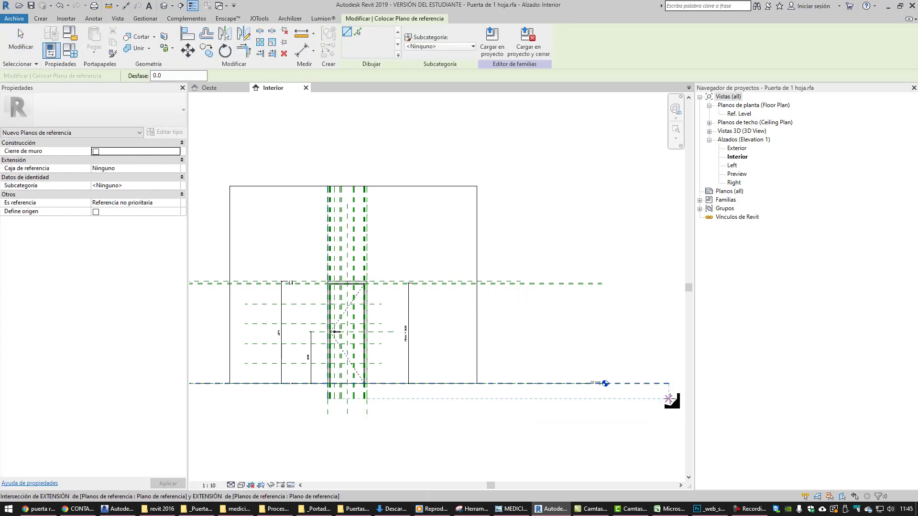
pyautogui.moveTo(338, 429); pyautogui.dragTo(449, 423, button='middle')
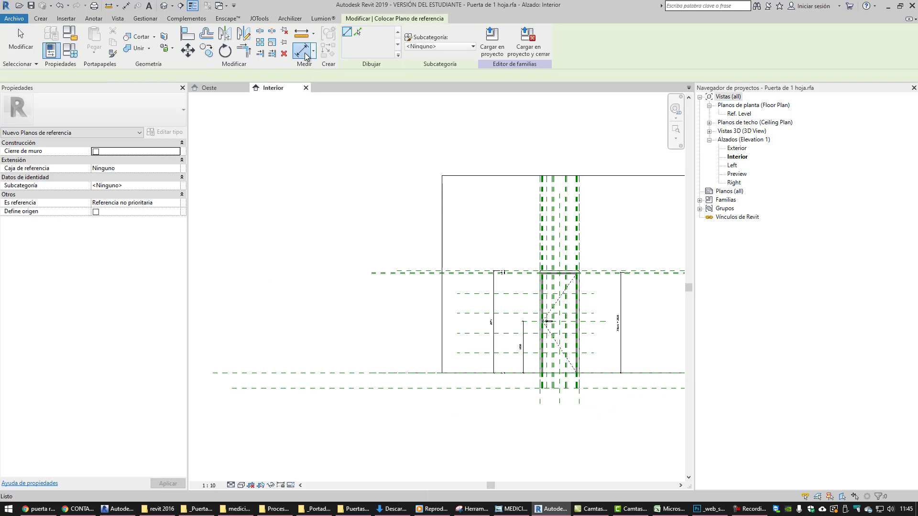
# Place an aligned dimension between the origin reference plane and the new lower plane, beyond the wall's end
pyautogui.click(303, 50)
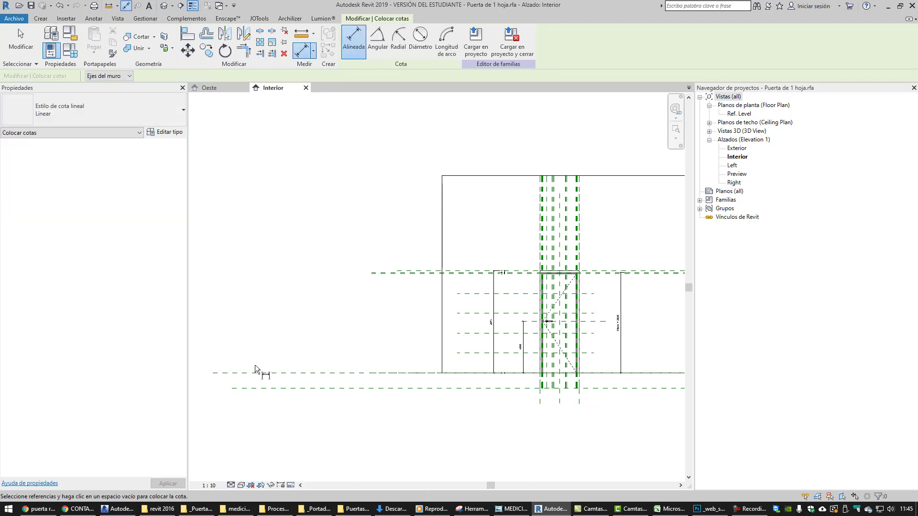
pyautogui.click(291, 373)
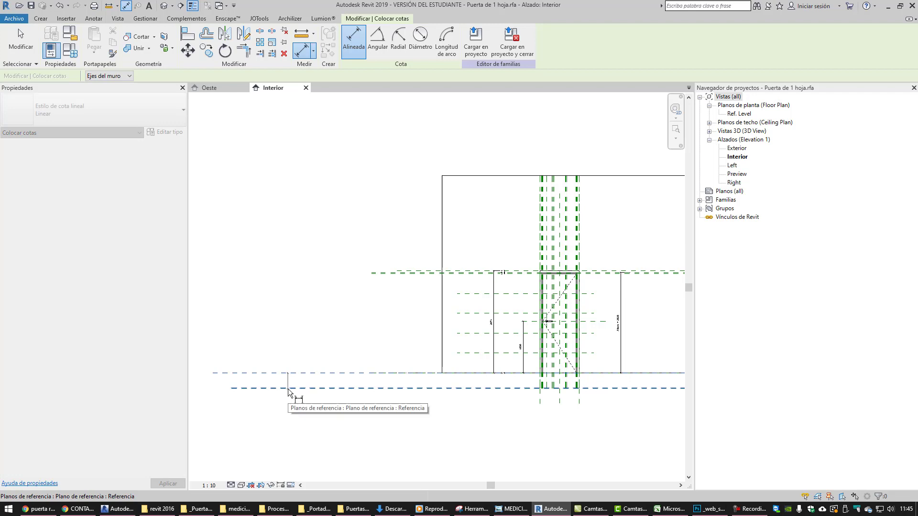
pyautogui.click(288, 388)
pyautogui.click(269, 415)
pyautogui.press('Escape')
pyautogui.press('Escape')
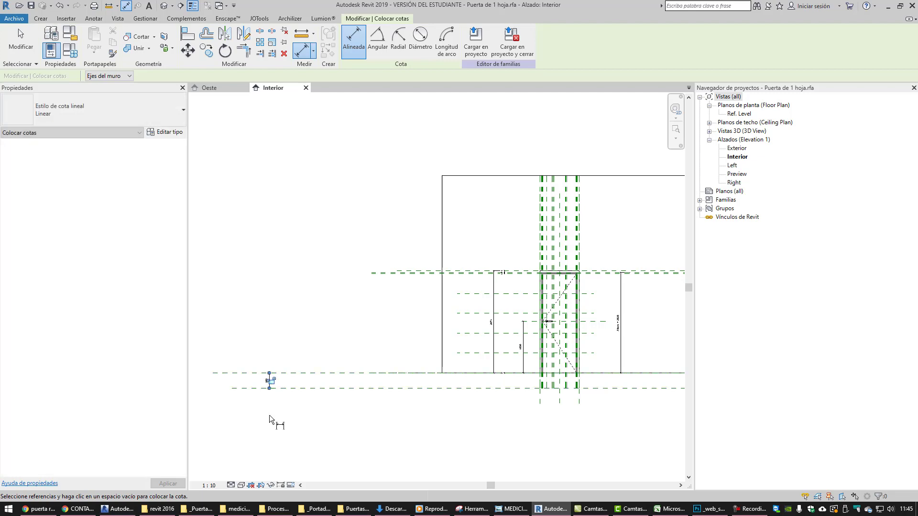
# Label the dimension between the two lower planes with the Suelo de acabado _ Grosor parameter
pyautogui.scroll(2, 285, 401)
pyautogui.click(269, 380)
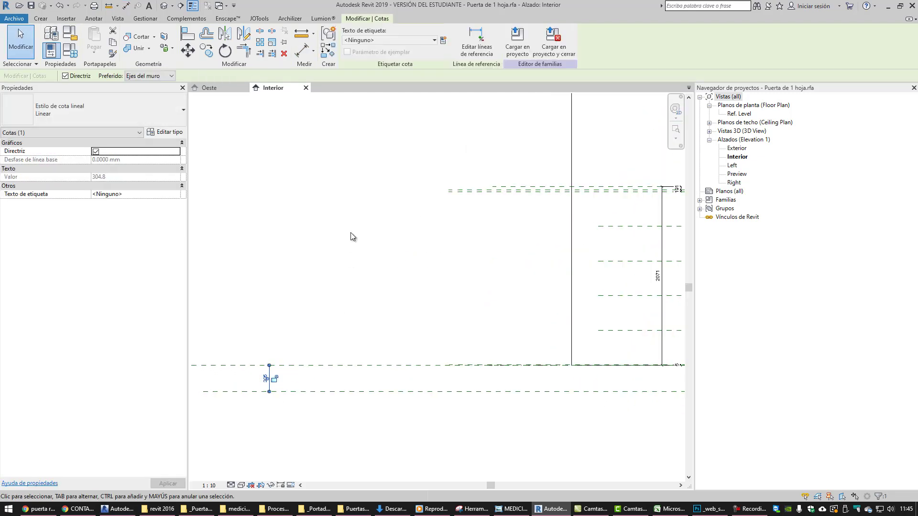
pyautogui.click(379, 39)
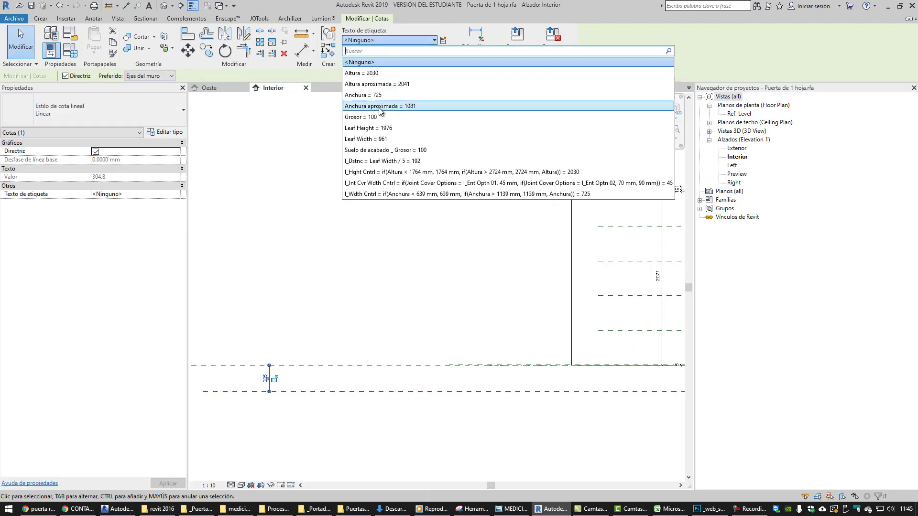
pyautogui.click(381, 151)
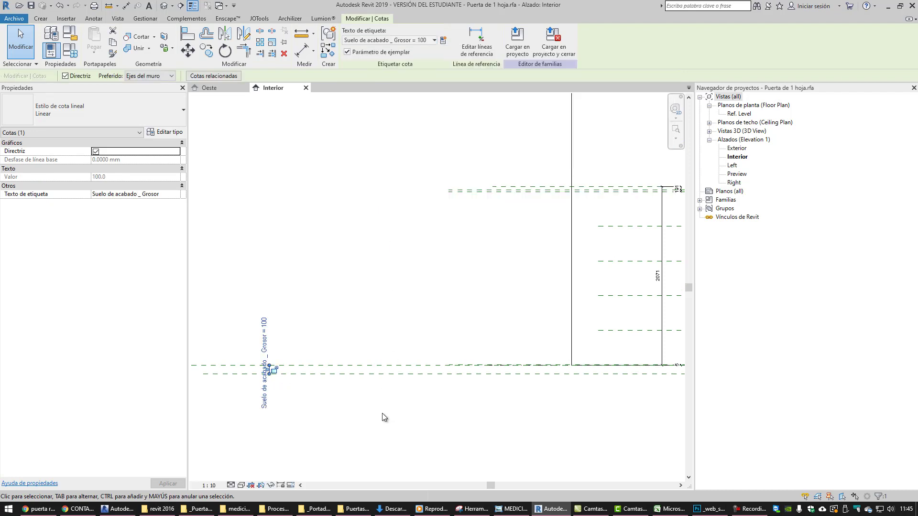
pyautogui.click(382, 413)
# Filter a selection around the door down to Corte de hueco and open the opening cut's sketch for editing
pyautogui.scroll(-5, 418, 418)
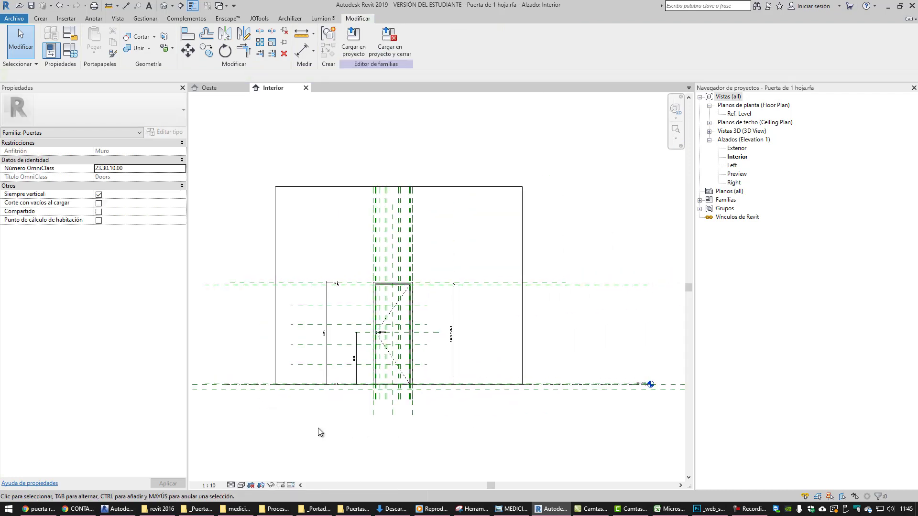
pyautogui.moveTo(477, 439); pyautogui.dragTo(360, 247)
pyautogui.click(351, 42)
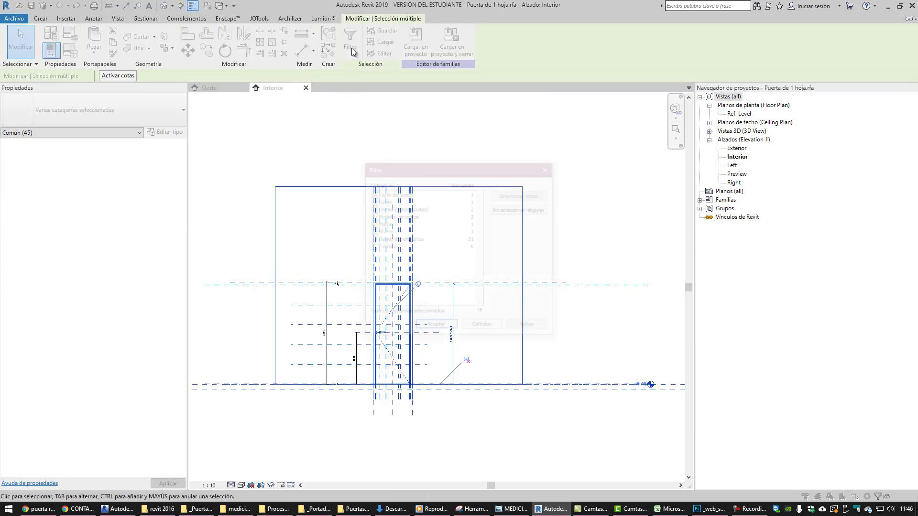
pyautogui.click(530, 209)
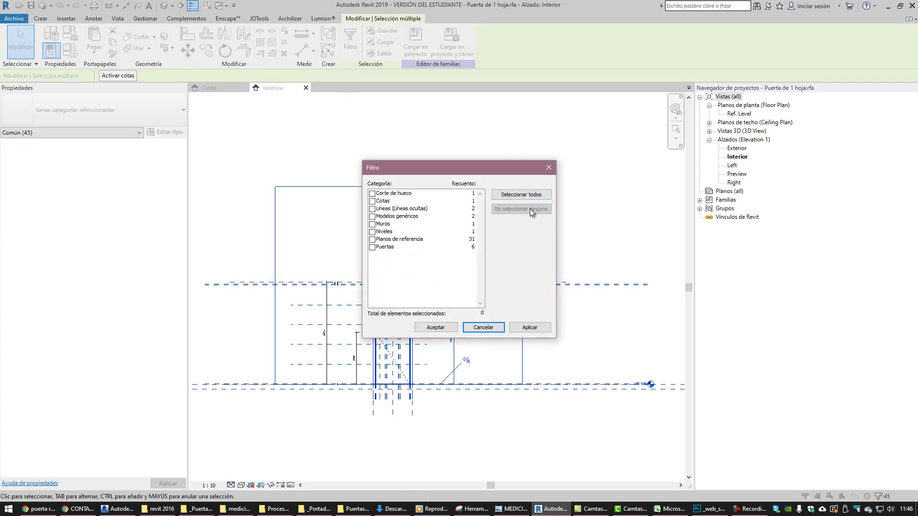
pyautogui.click(371, 193)
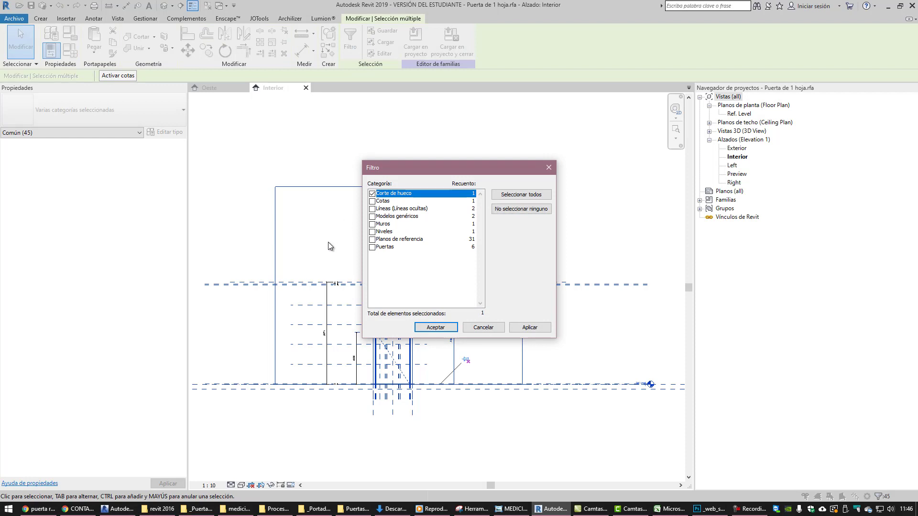
pyautogui.click(434, 327)
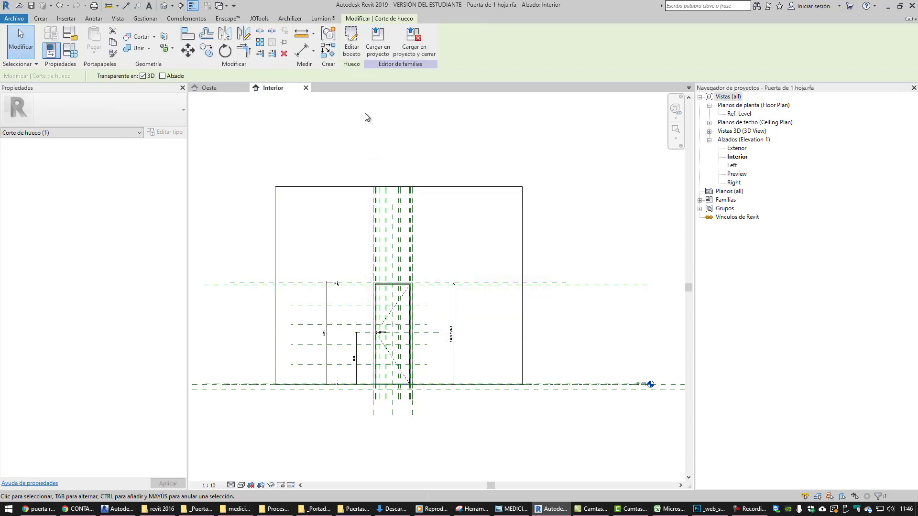
pyautogui.click(355, 48)
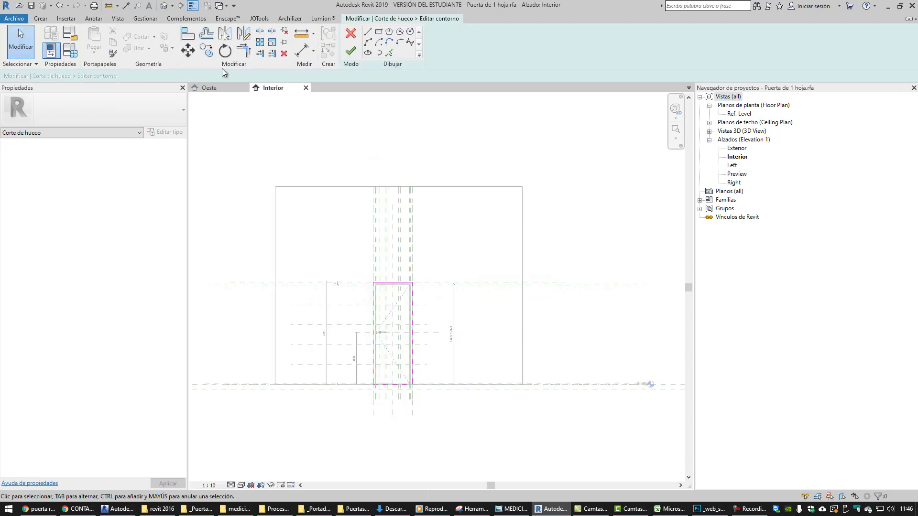
# Align and lock the opening sketch's bottom line to the lower reference plane, removing the conflicting constraints, and finish the sketch
pyautogui.click(191, 39)
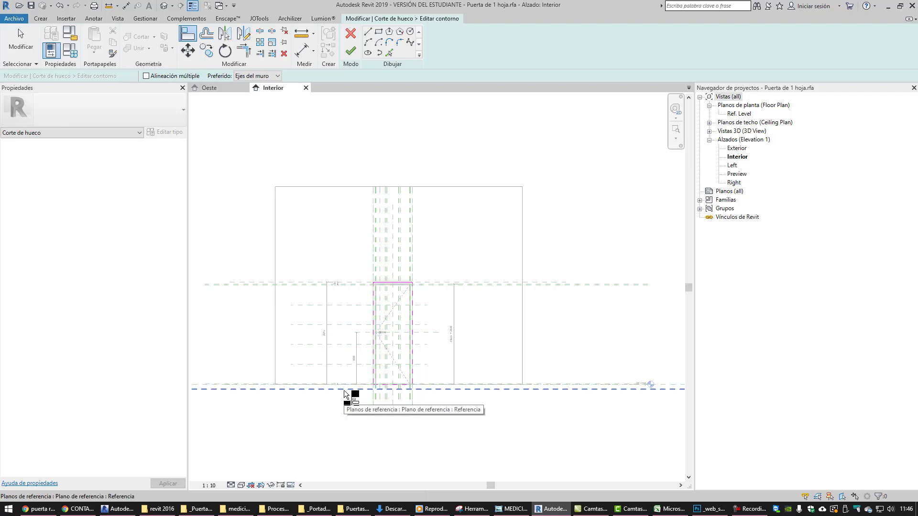
pyautogui.click(344, 390)
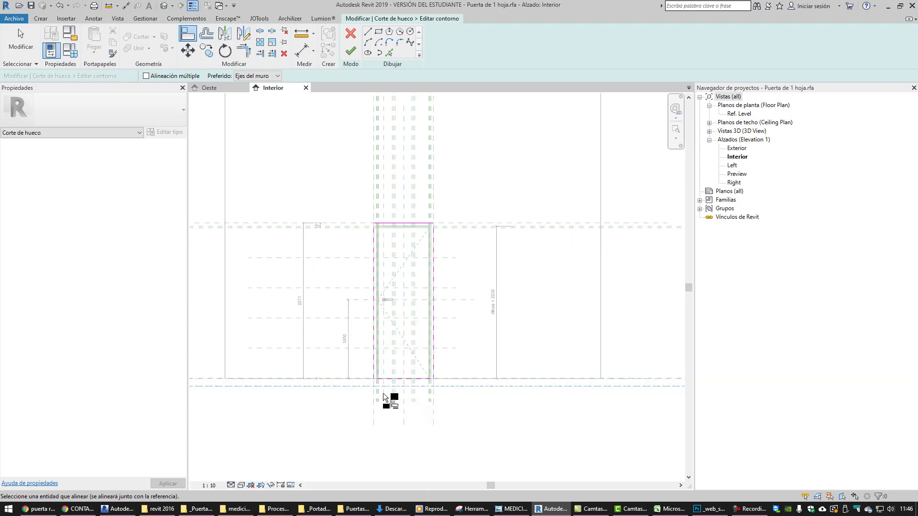
pyautogui.scroll(2, 372, 394)
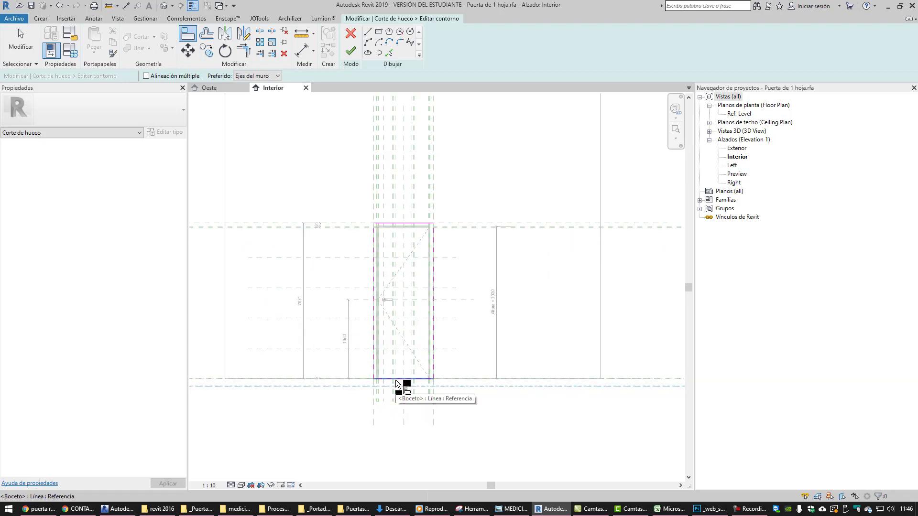
pyautogui.click(396, 383)
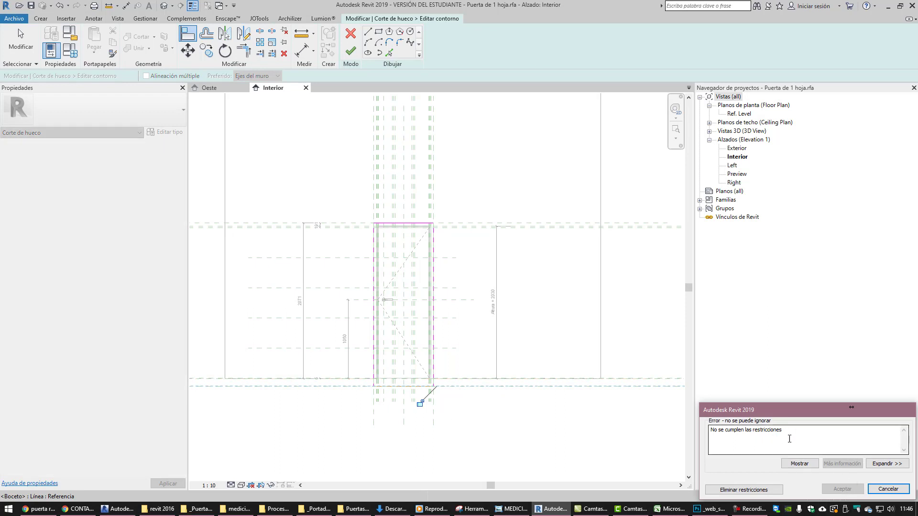
pyautogui.click(749, 490)
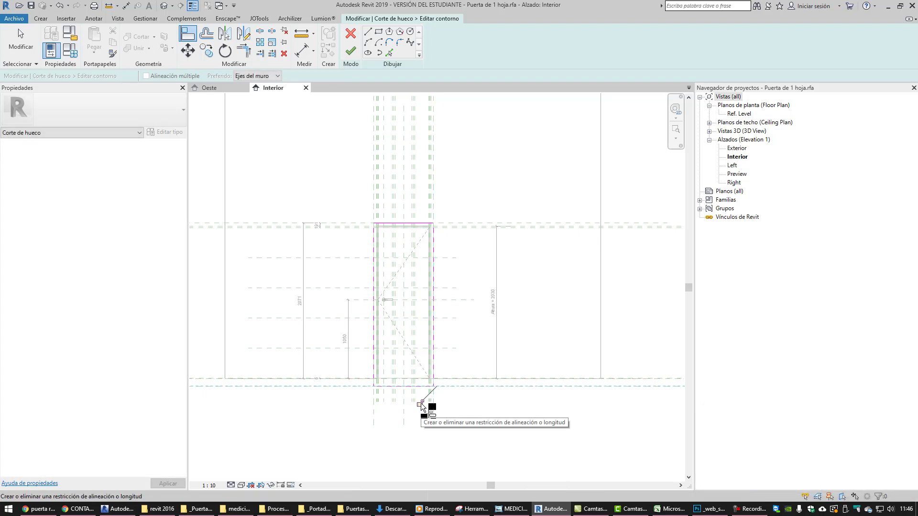
pyautogui.click(421, 404)
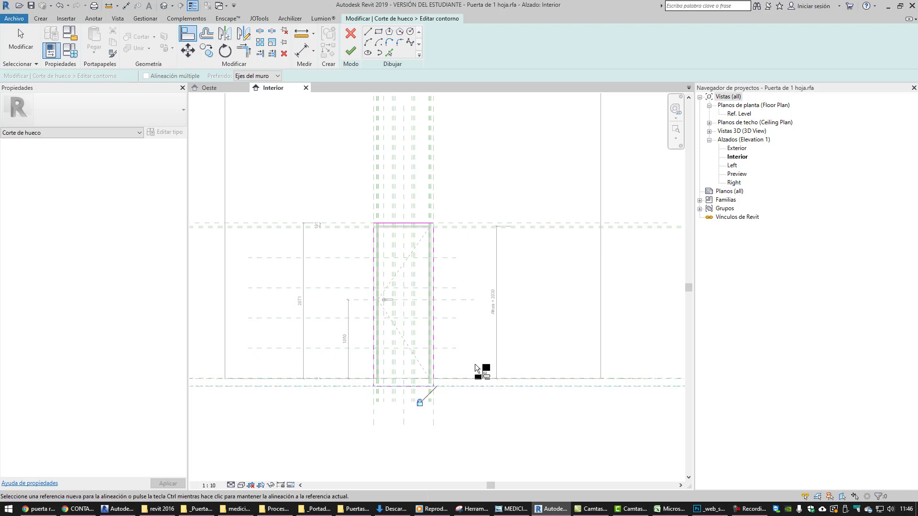
pyautogui.click(351, 51)
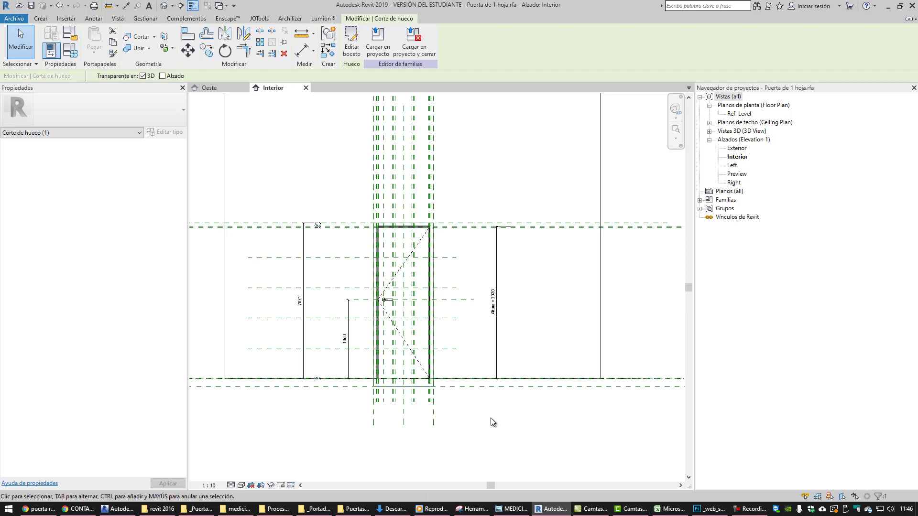
pyautogui.scroll(-1, 491, 418)
pyautogui.press('Escape')
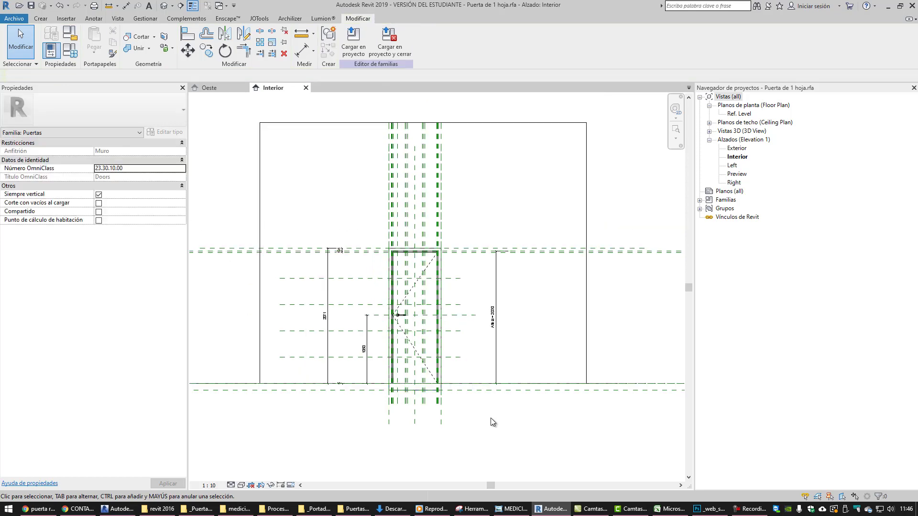
# Load the edited door family into the Puertas con hueco inferior_1 project, overwriting only the existing version and not its parameter values
pyautogui.click(353, 41)
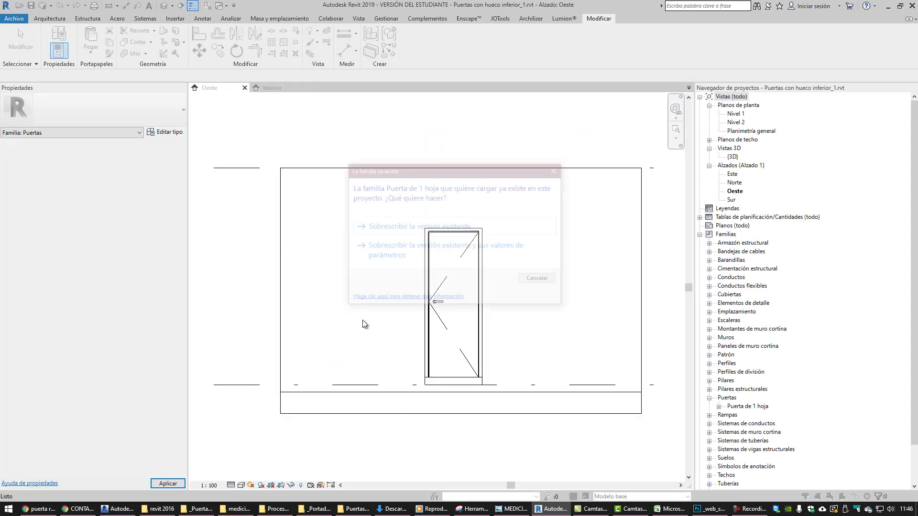
pyautogui.click(387, 230)
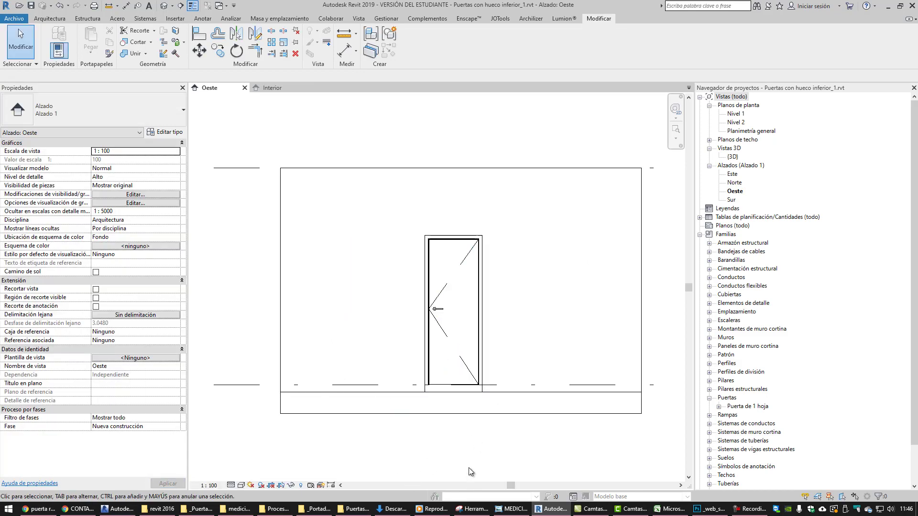
# Open the default 3D view and examine the bottom of the door opening in the wall at close range
pyautogui.press('3')
pyautogui.press('d')
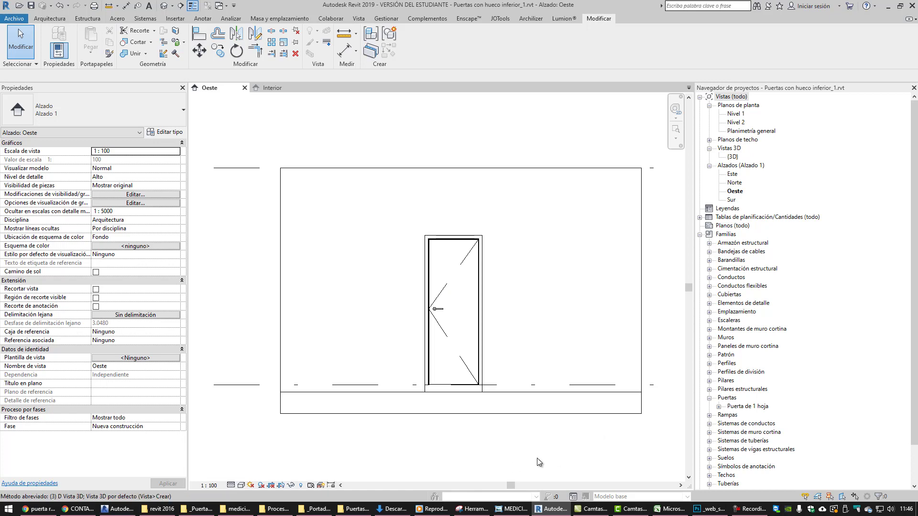
pyautogui.scroll(4, 432, 313)
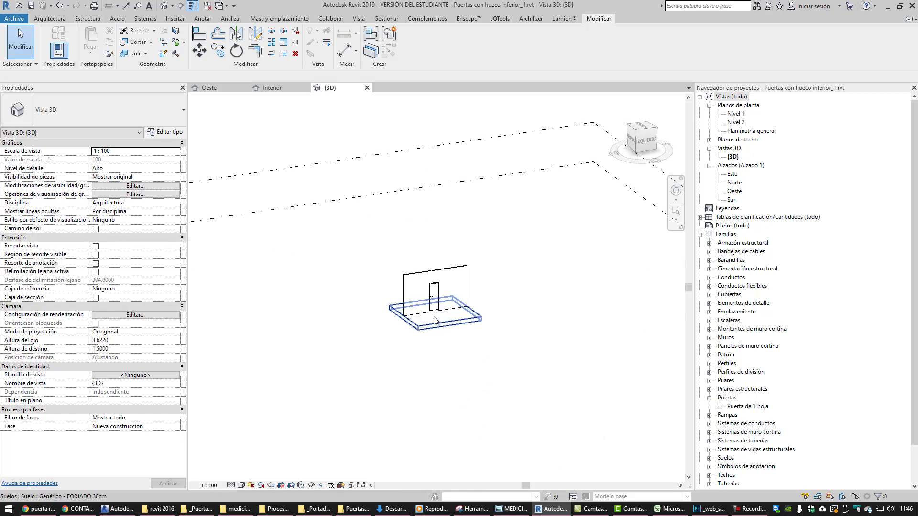
pyautogui.click(397, 288)
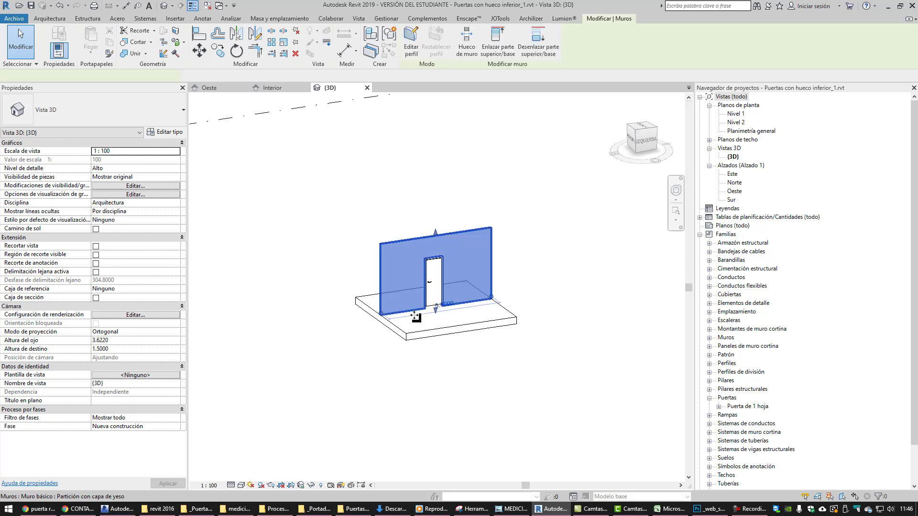
pyautogui.scroll(2, 429, 299)
pyautogui.scroll(3, 429, 298)
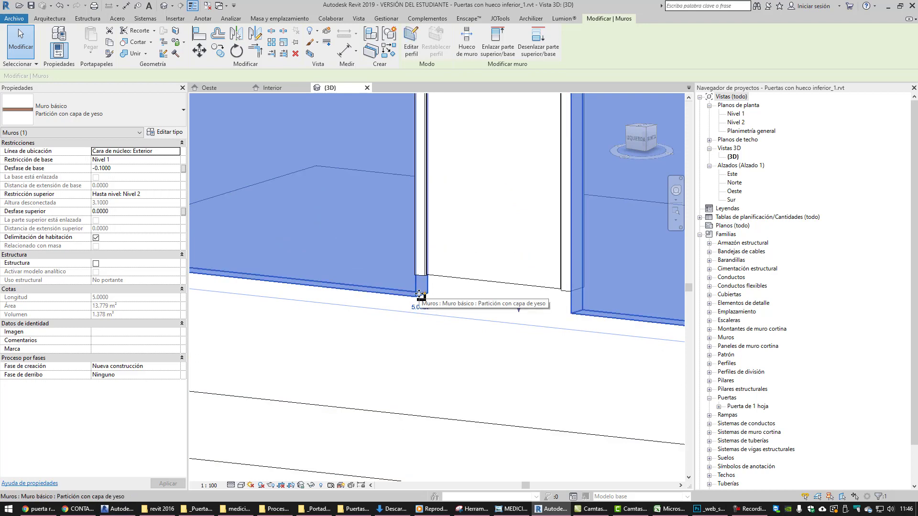
pyautogui.scroll(-3, 379, 383)
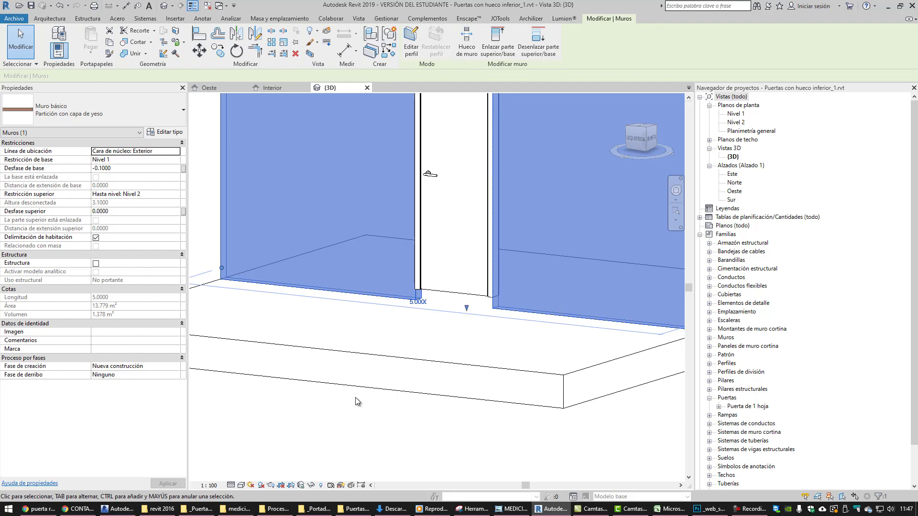
pyautogui.scroll(-6, 355, 398)
pyautogui.click(346, 411)
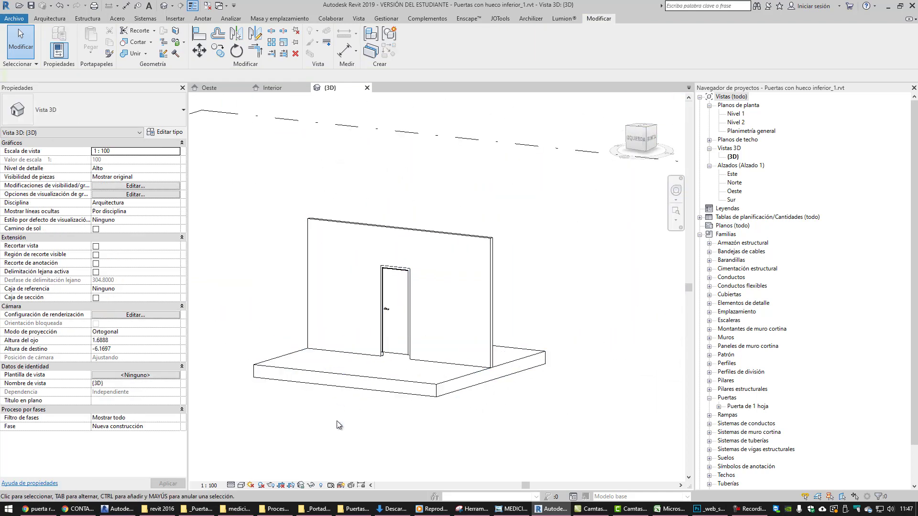
# Set the height offset from level of the FORJADO 30cm floor slab to -20 cm
pyautogui.click(342, 384)
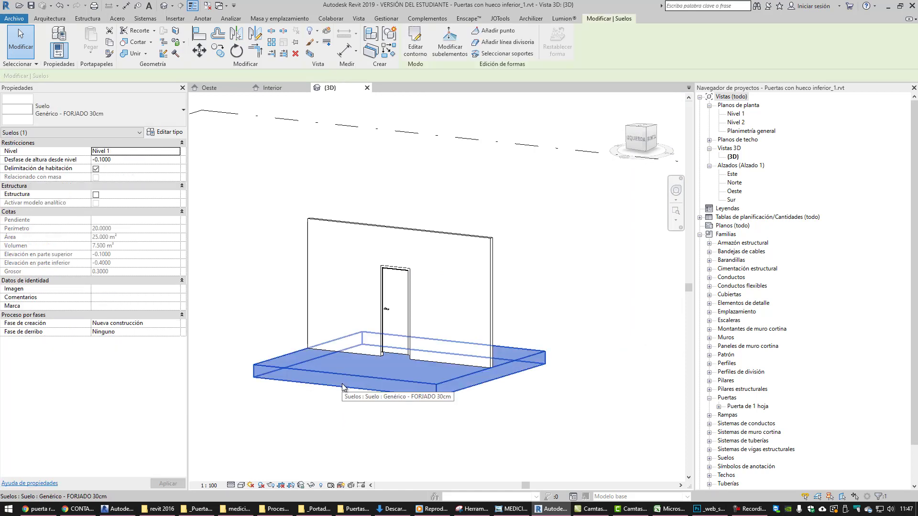
pyautogui.click(124, 161)
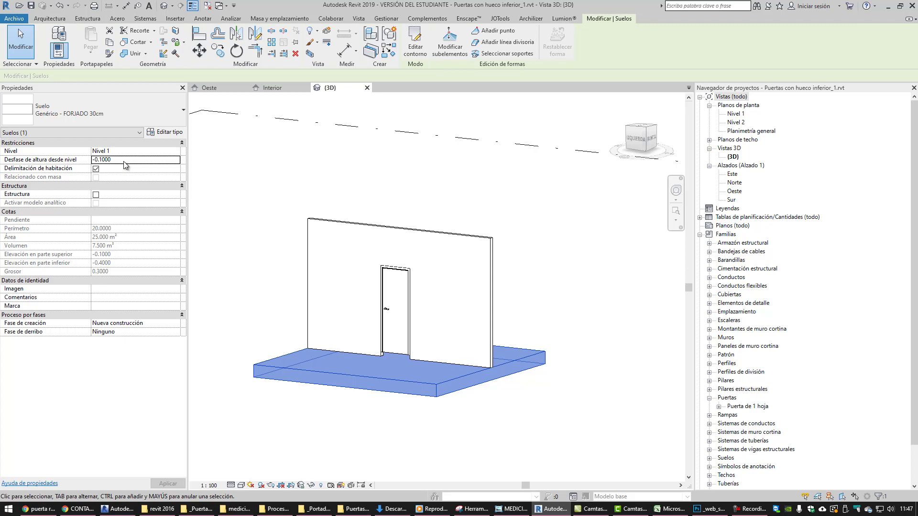
pyautogui.write('-20cm')
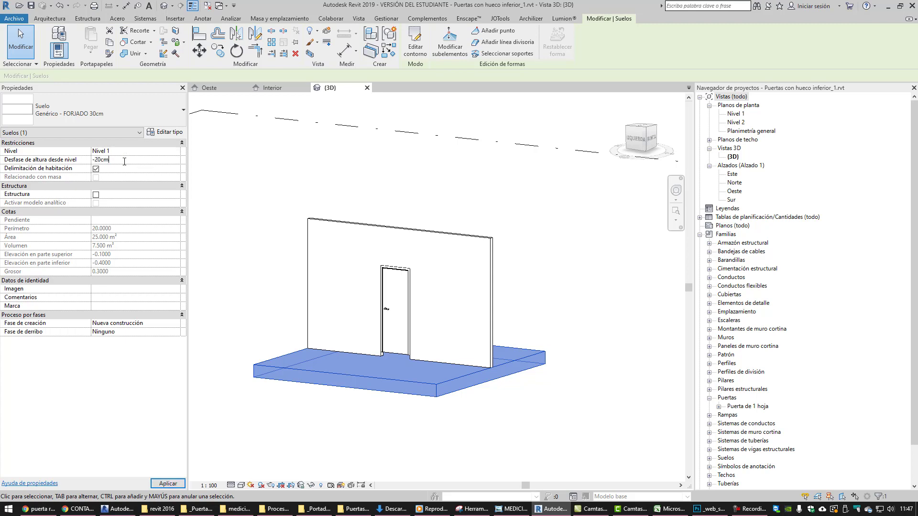
pyautogui.press('Return')
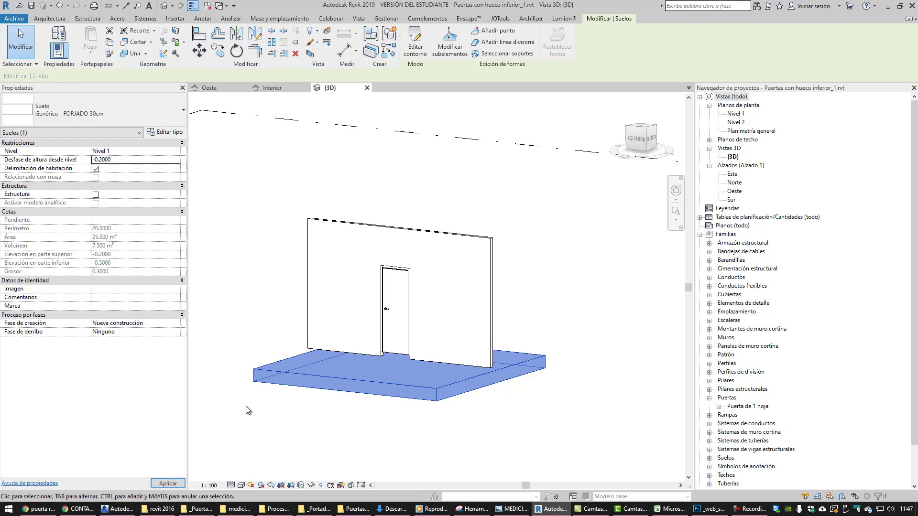
pyautogui.click(257, 415)
# Set the base offset of the wall containing the door to -20 cm
pyautogui.click(314, 326)
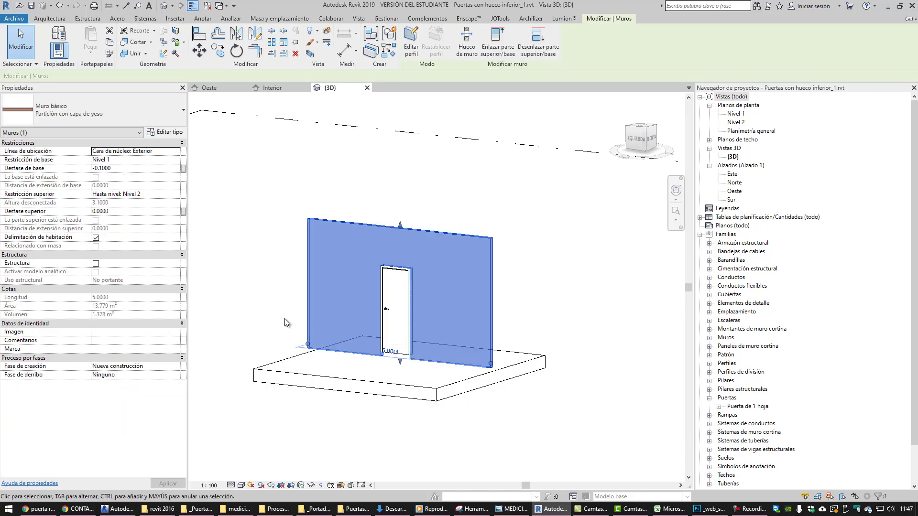
pyautogui.click(124, 169)
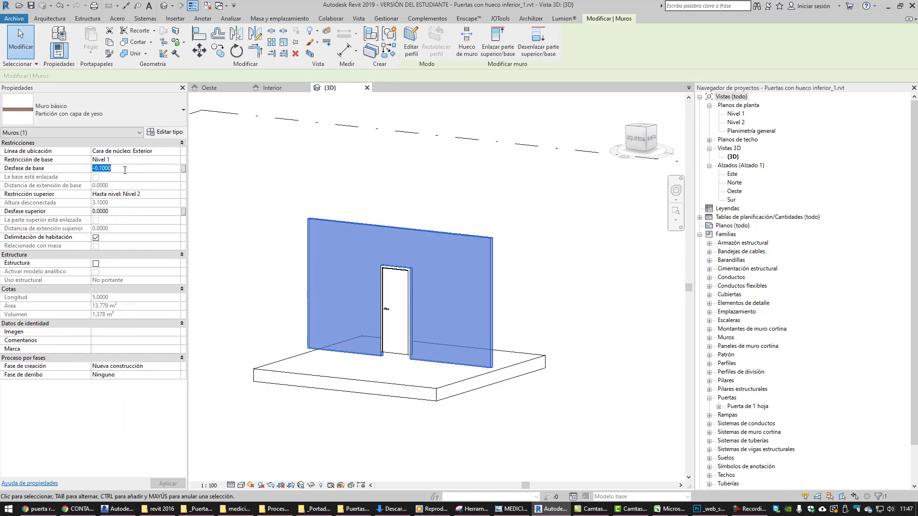
pyautogui.write('-20cm')
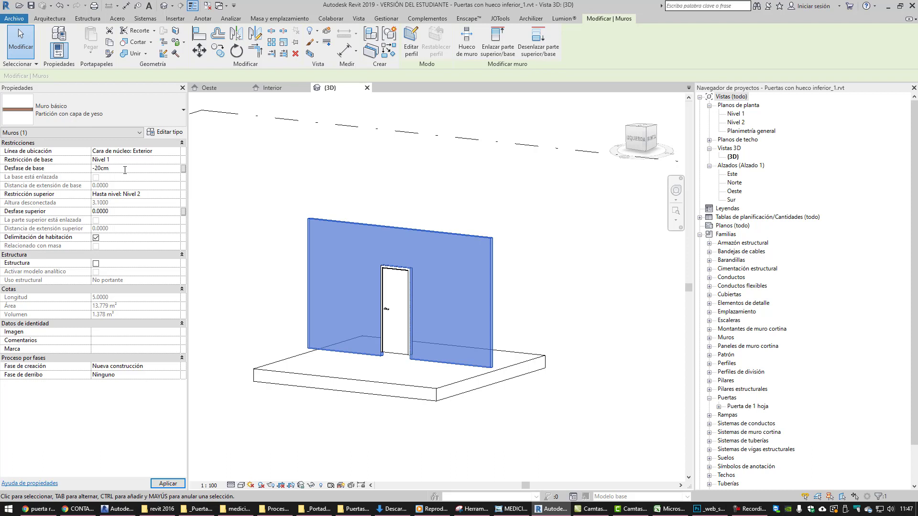
pyautogui.press('Return')
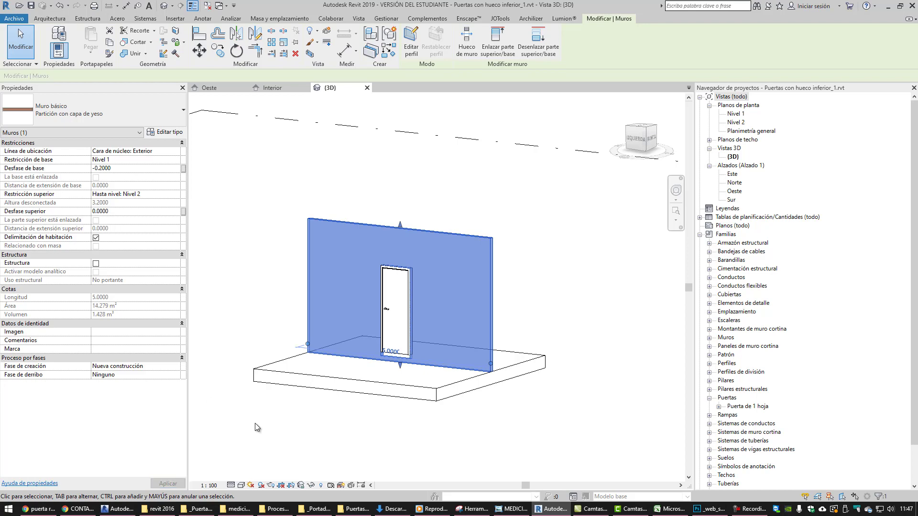
pyautogui.click(254, 423)
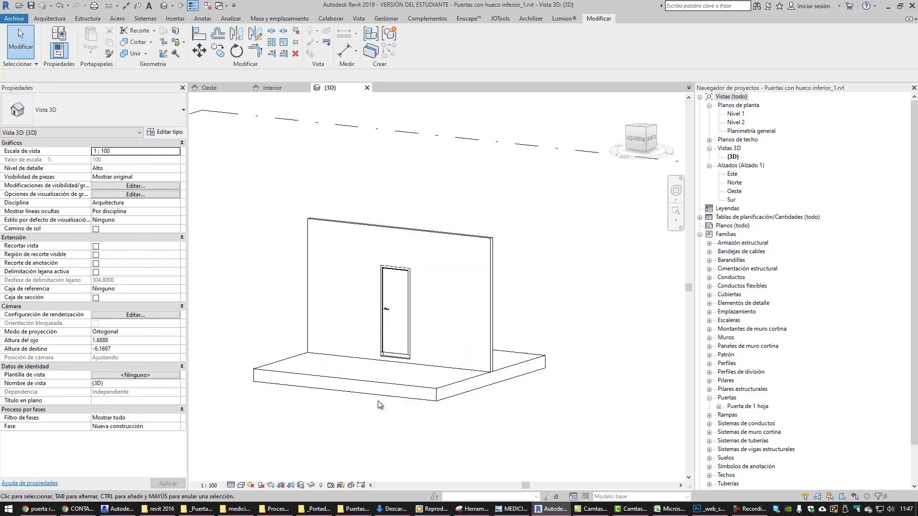
# Set the door's Suelo de acabado _ Grosor instance parameter to 20 cm
pyautogui.scroll(2, 378, 414)
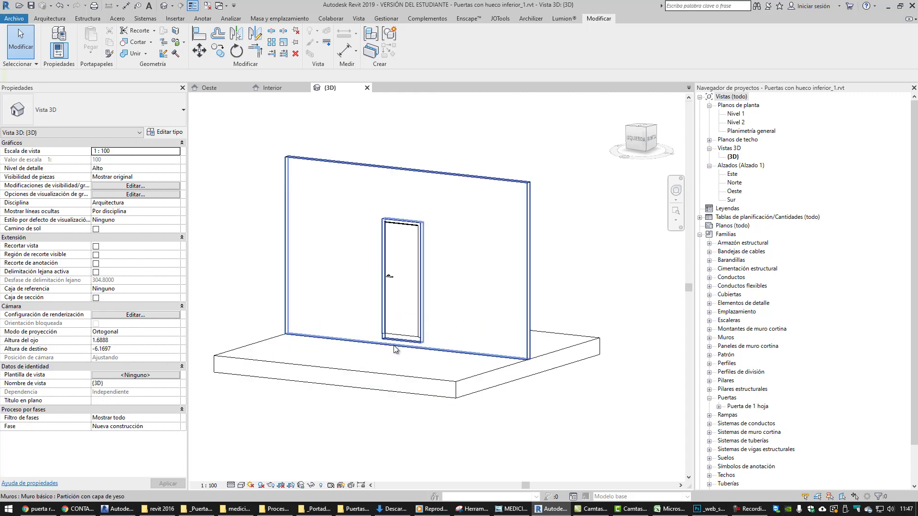
pyautogui.click(403, 290)
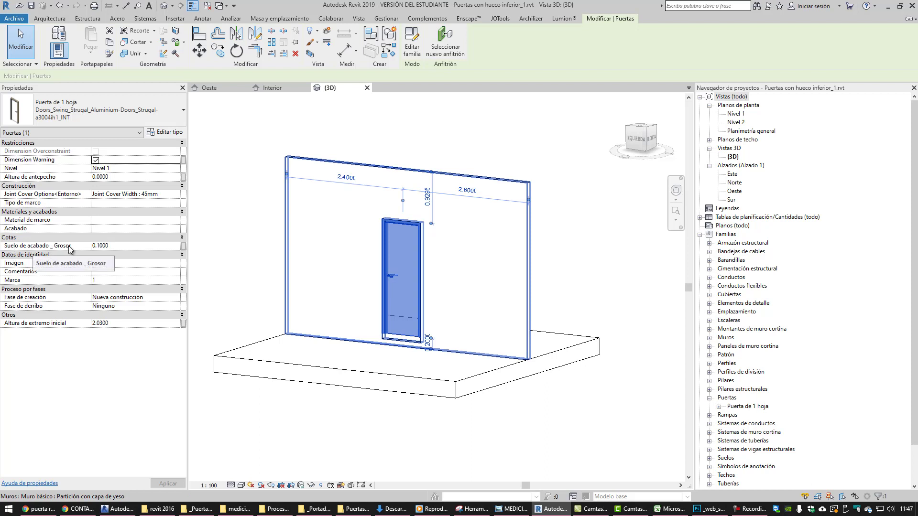
pyautogui.click(141, 245)
pyautogui.write('2')
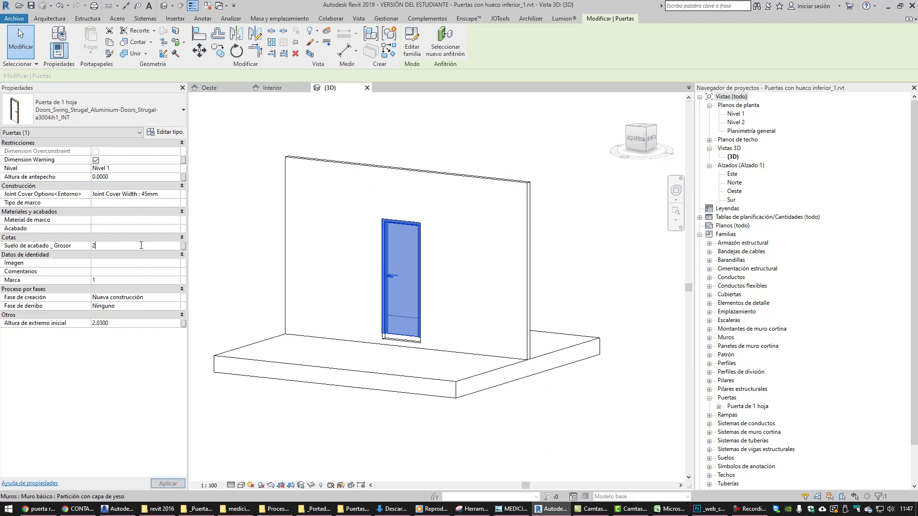
pyautogui.write('0cm')
pyautogui.press('Return')
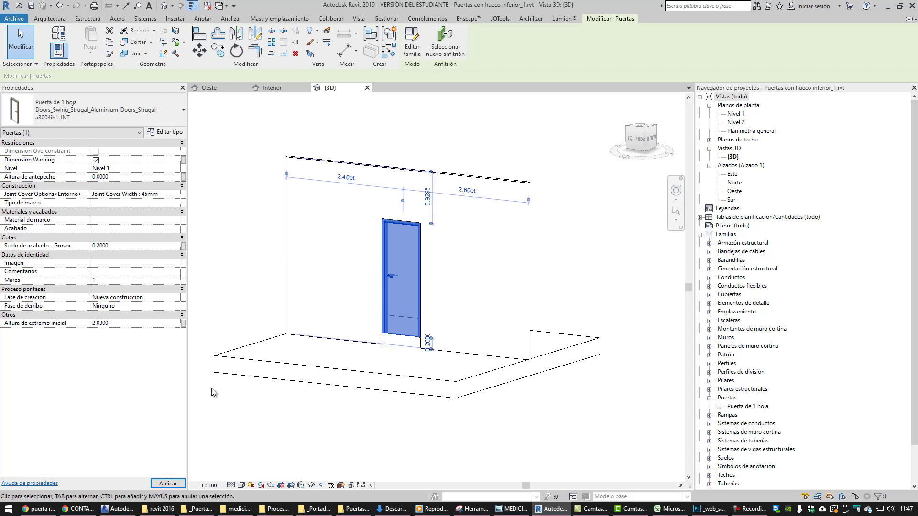
pyautogui.click(344, 413)
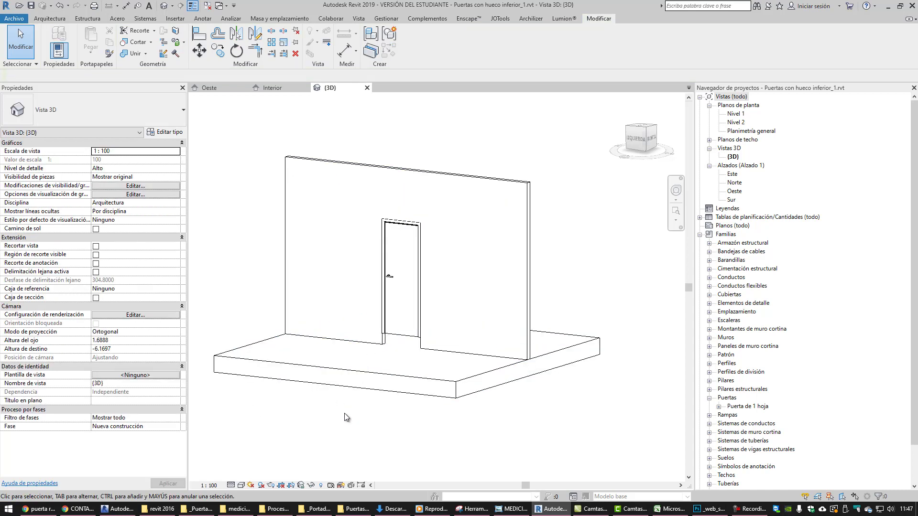